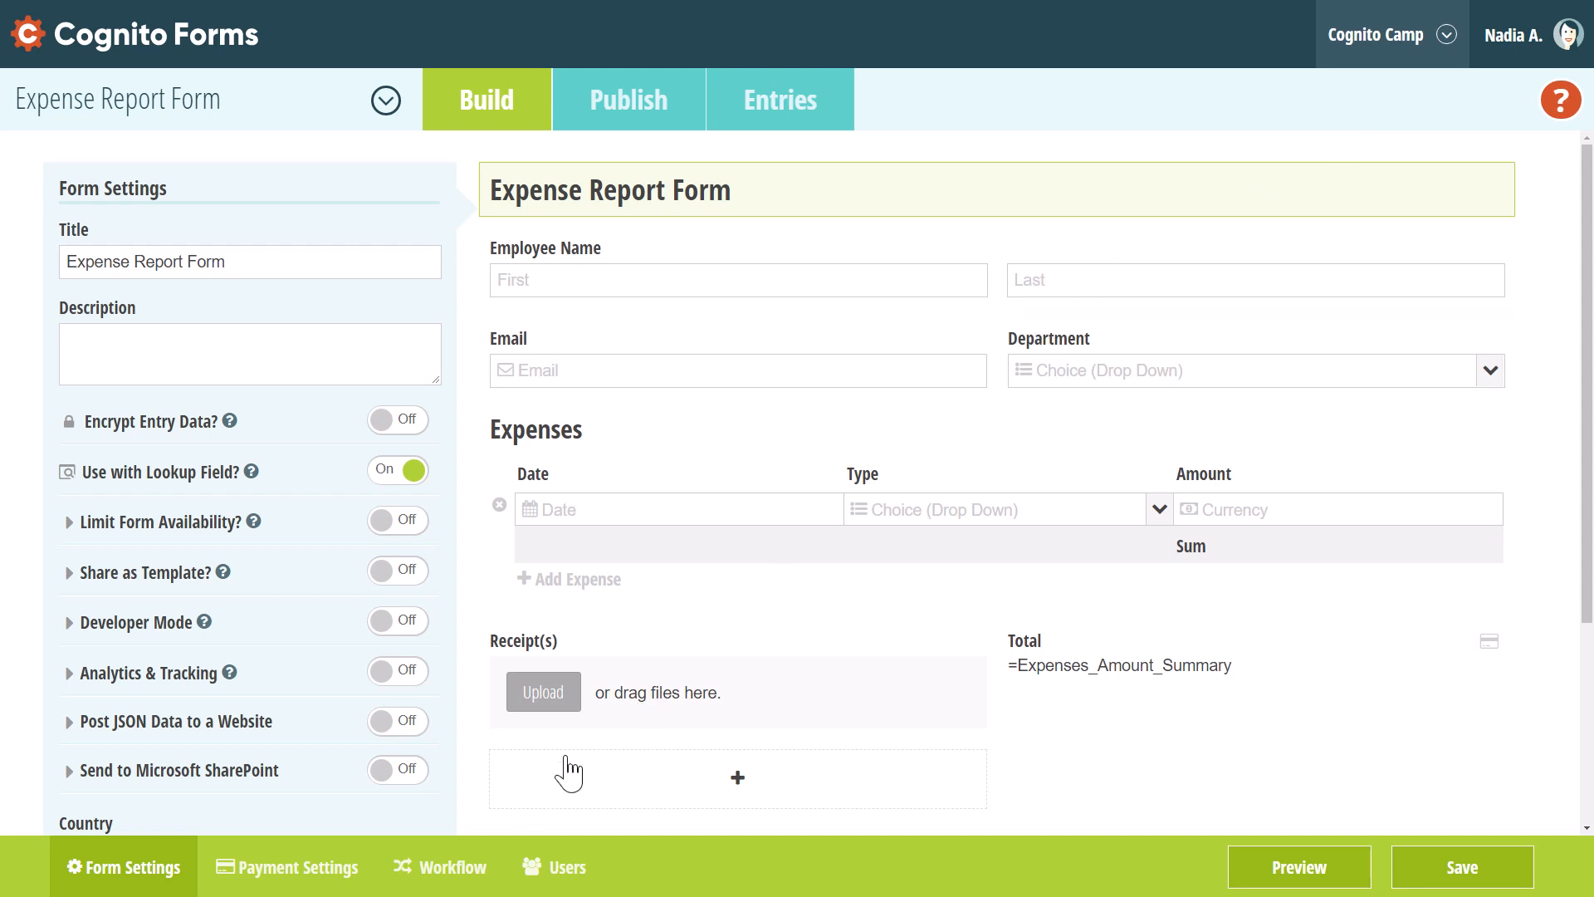
Open the Workflow tab of the Expense Report Form builder
left_click(468, 866)
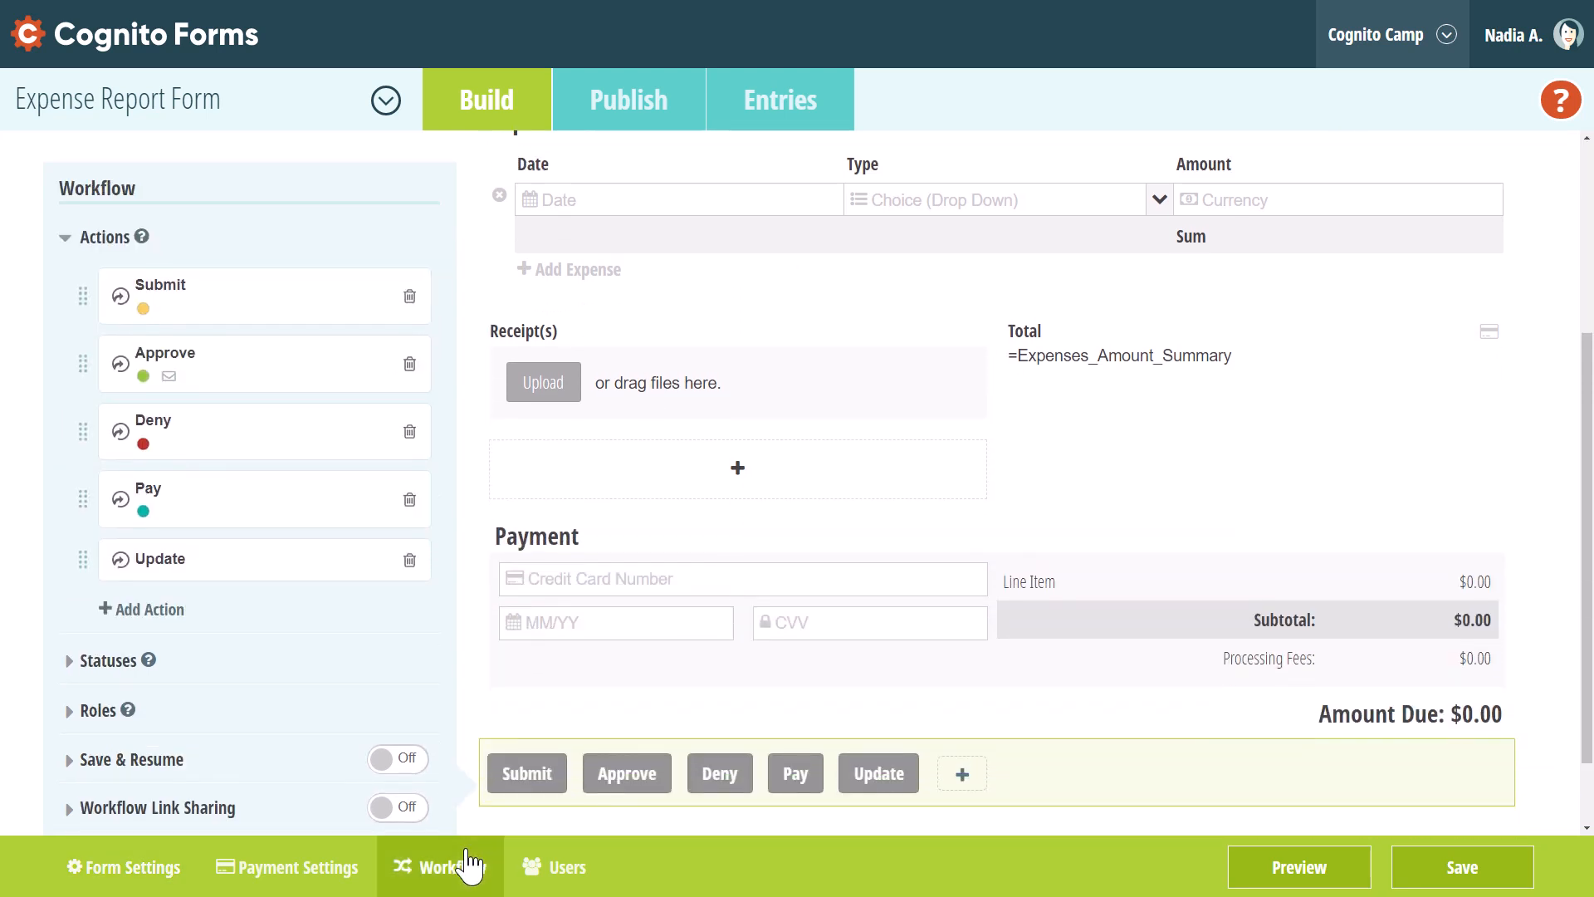
left_click(341, 716)
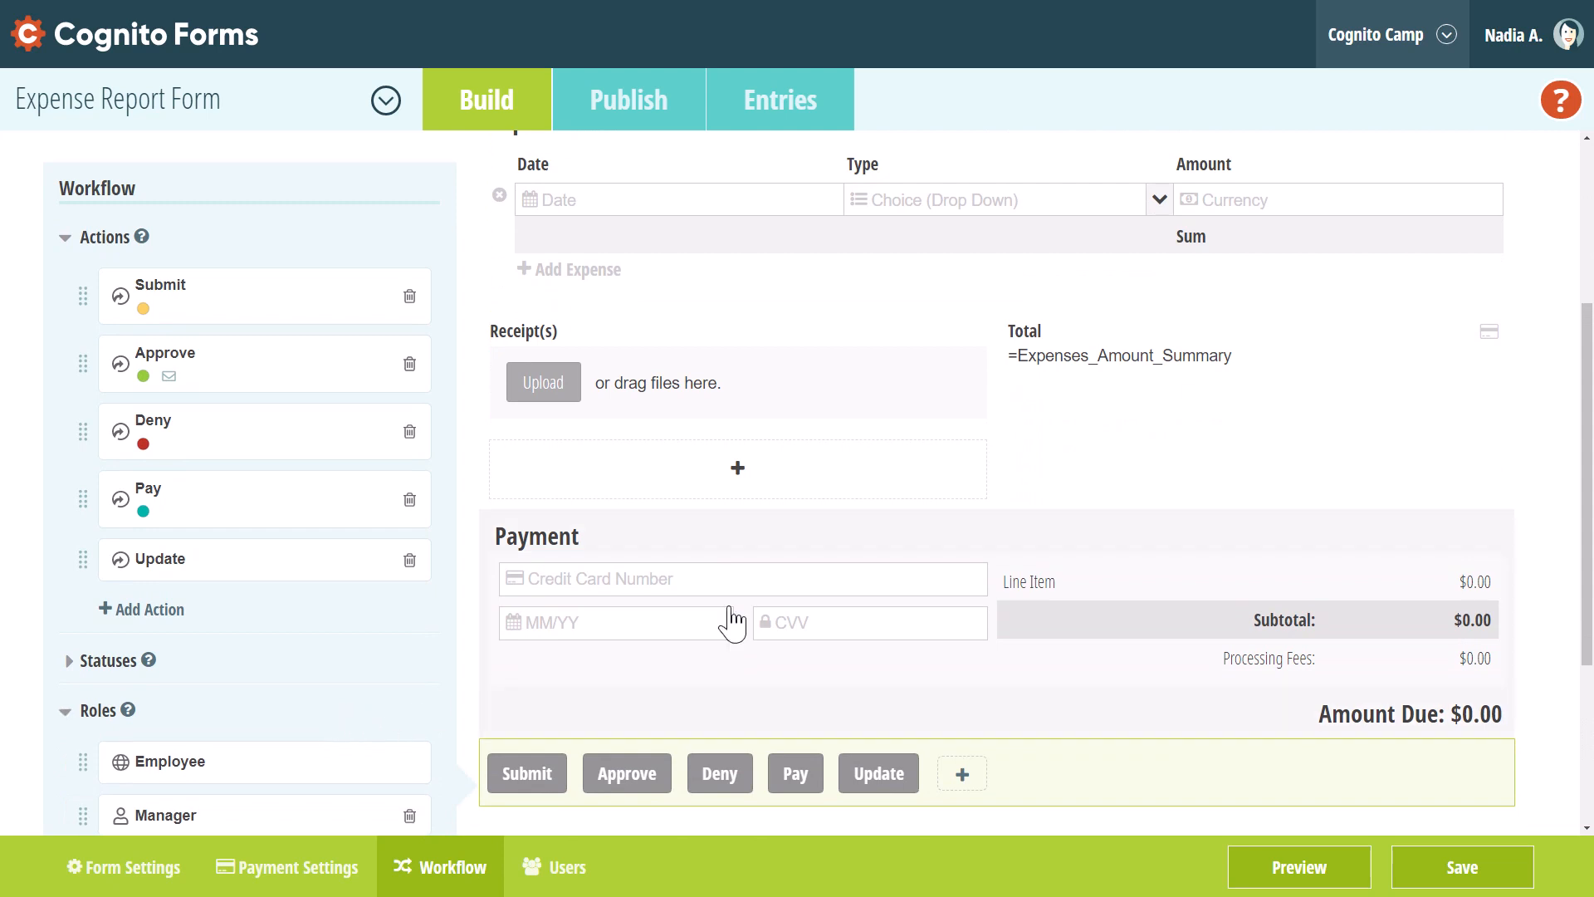
left_click_drag(1585, 424, 1586, 548)
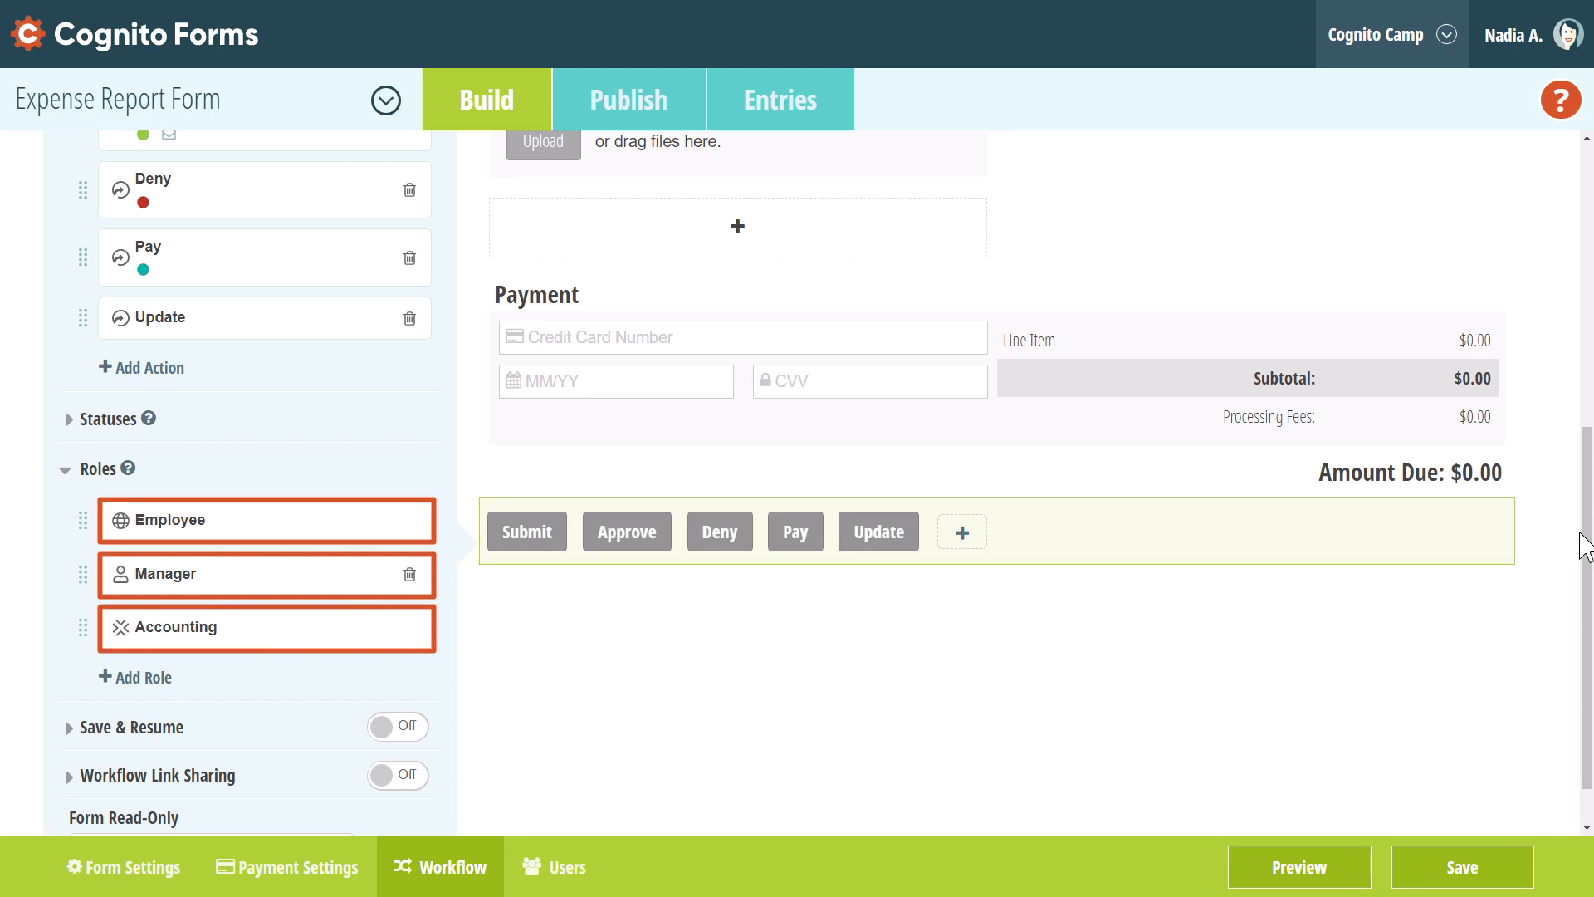
left_click(207, 479)
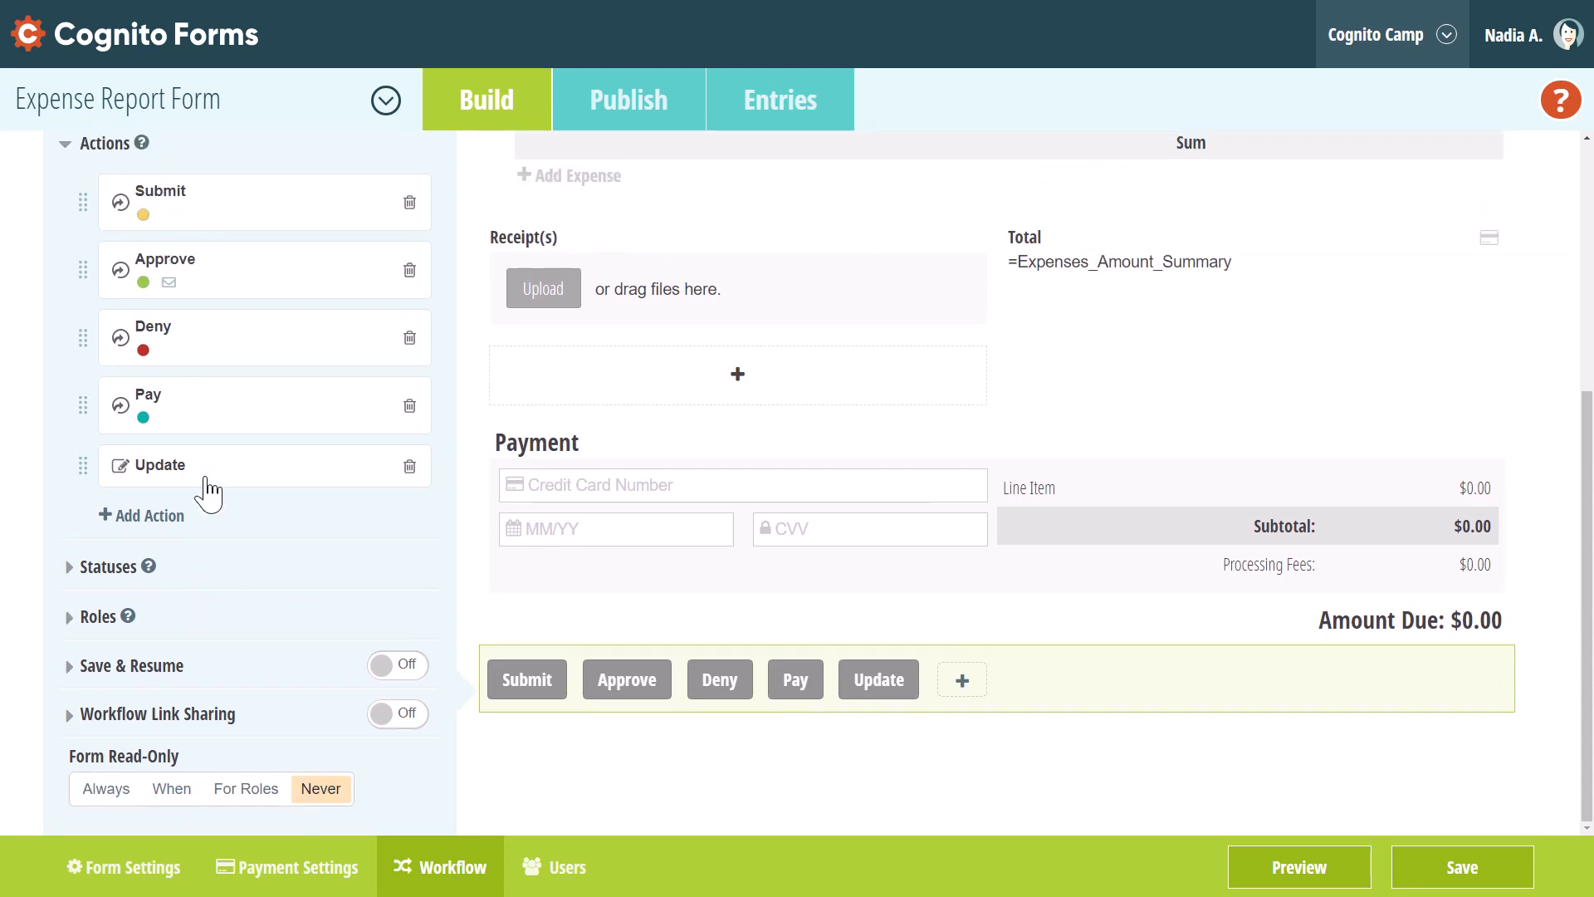
Turn Workflow Link Sharing on and set Allow Links to When
left_click(407, 716)
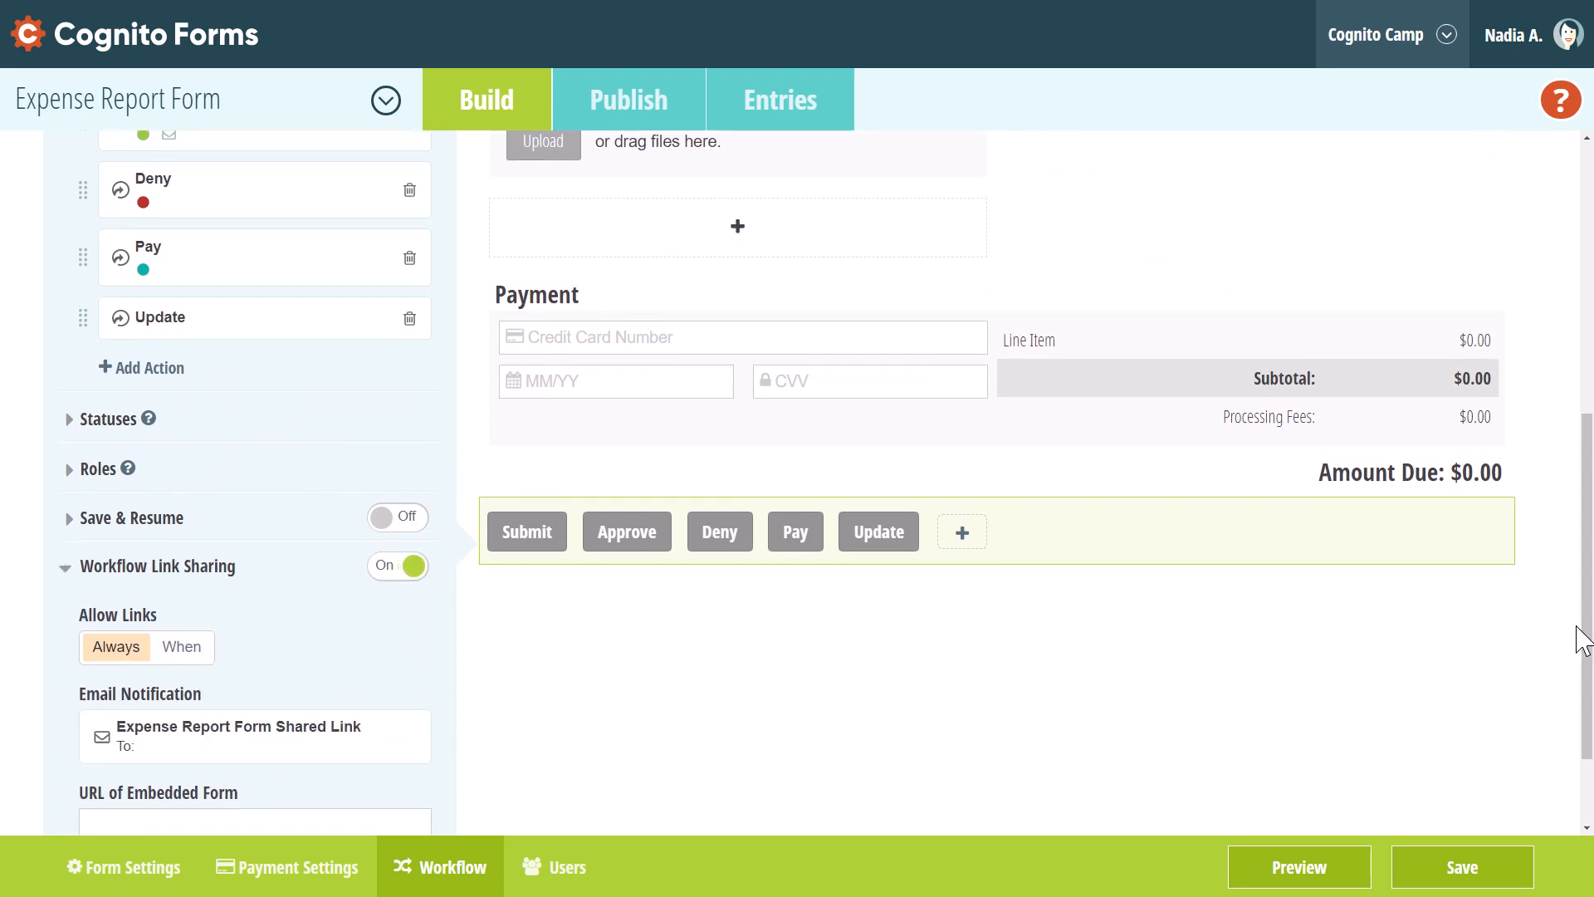
left_click_drag(1586, 635, 1581, 676)
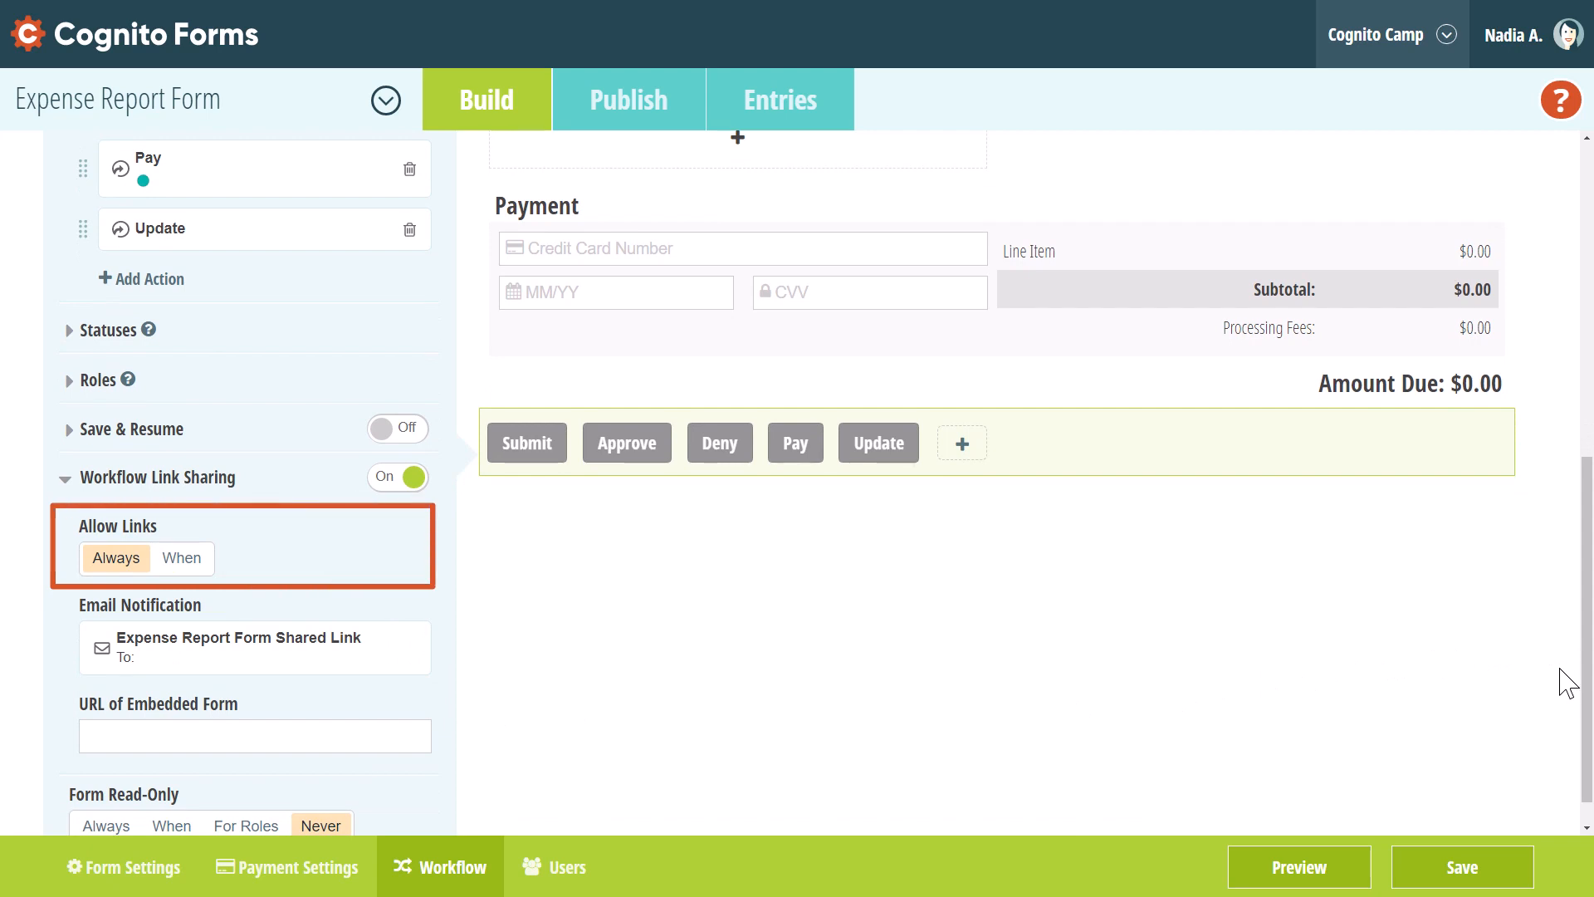
left_click(202, 564)
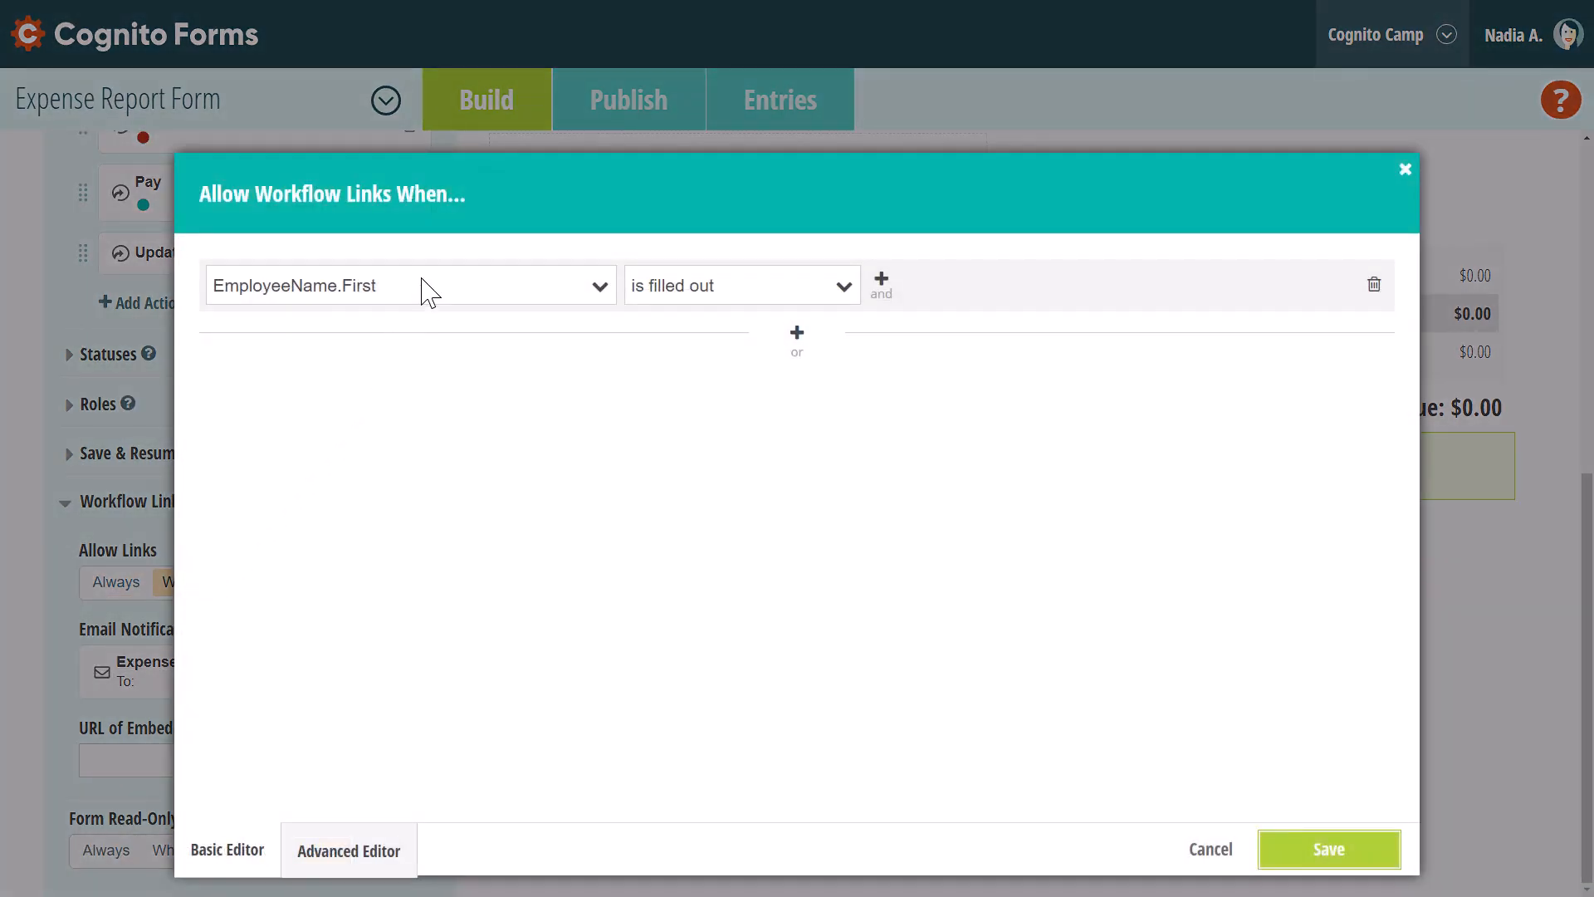
Set the link condition to Entry.Status is Completed and save it
left_click(429, 290)
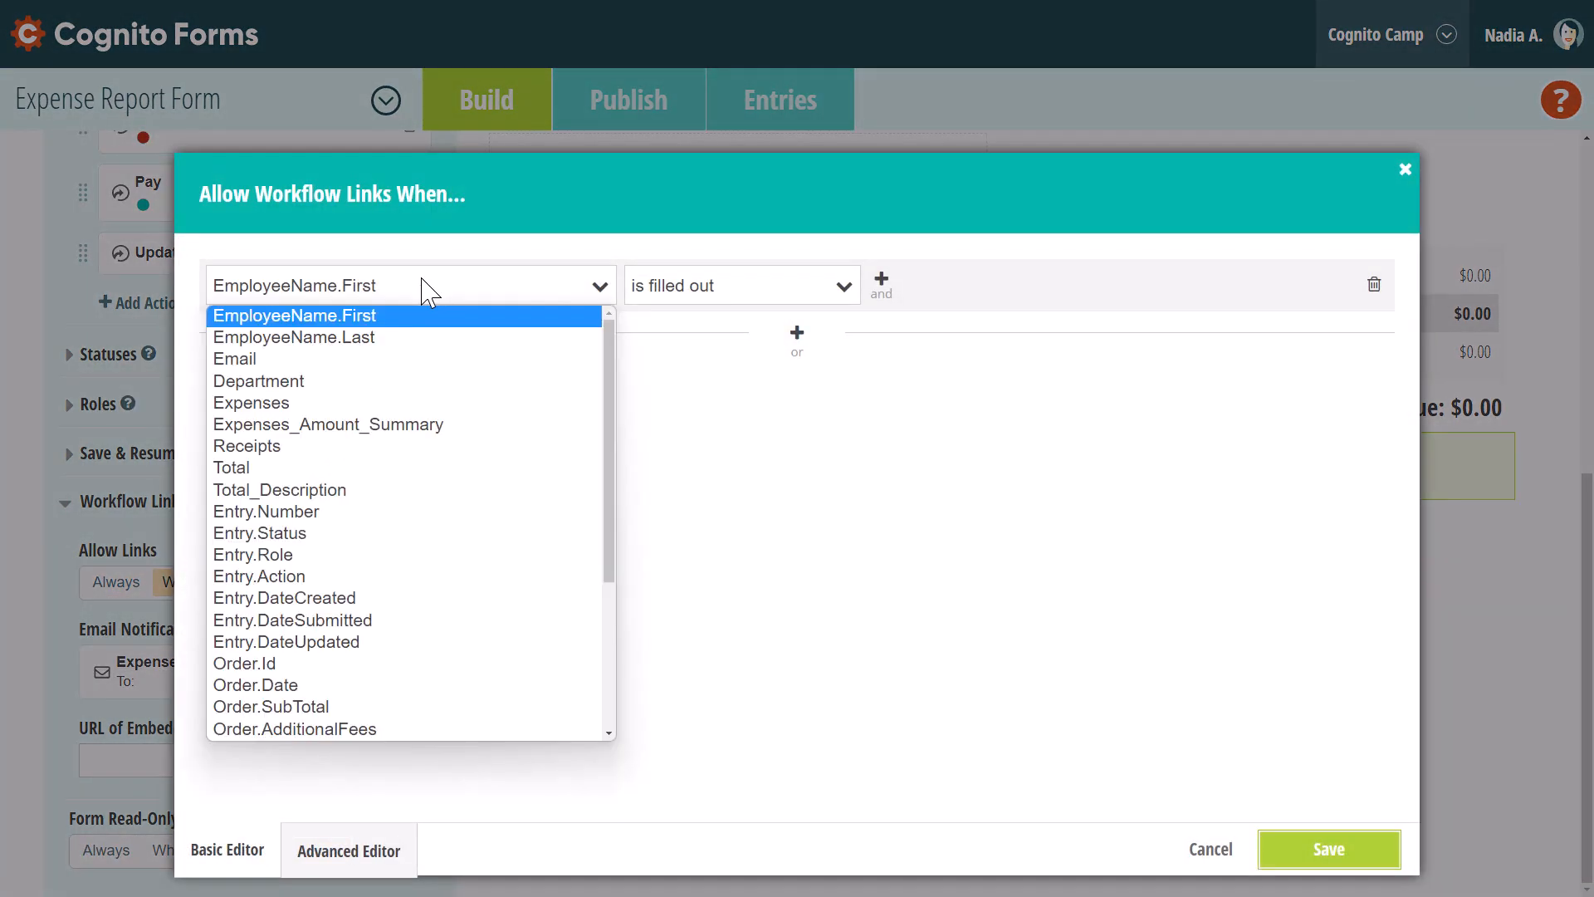
left_click(384, 536)
left_click(712, 292)
left_click(701, 359)
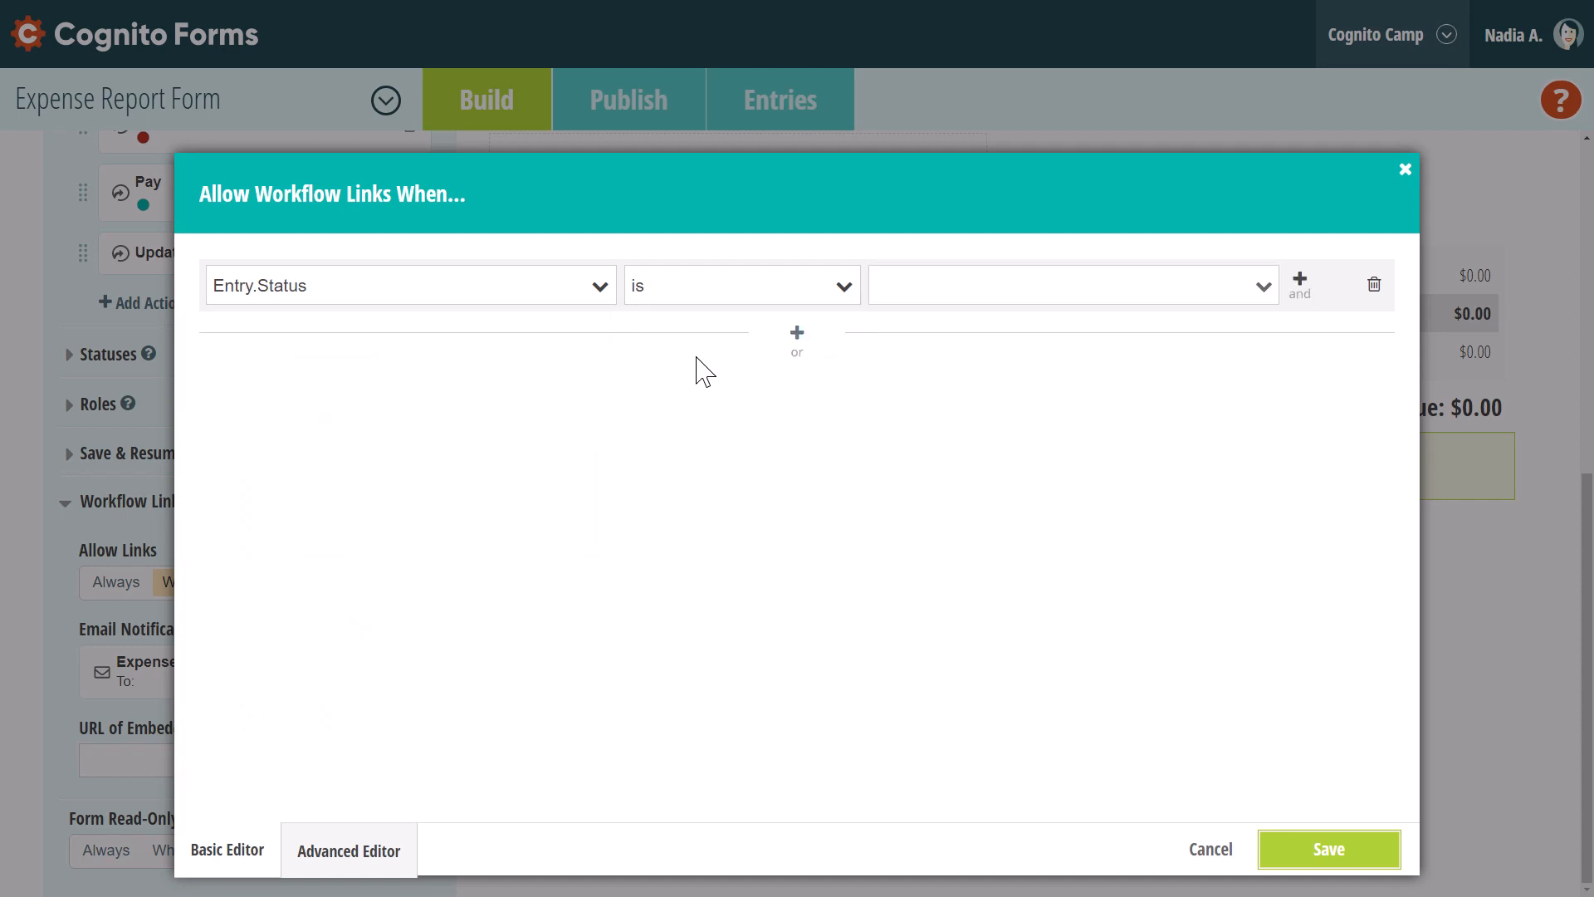
left_click(910, 284)
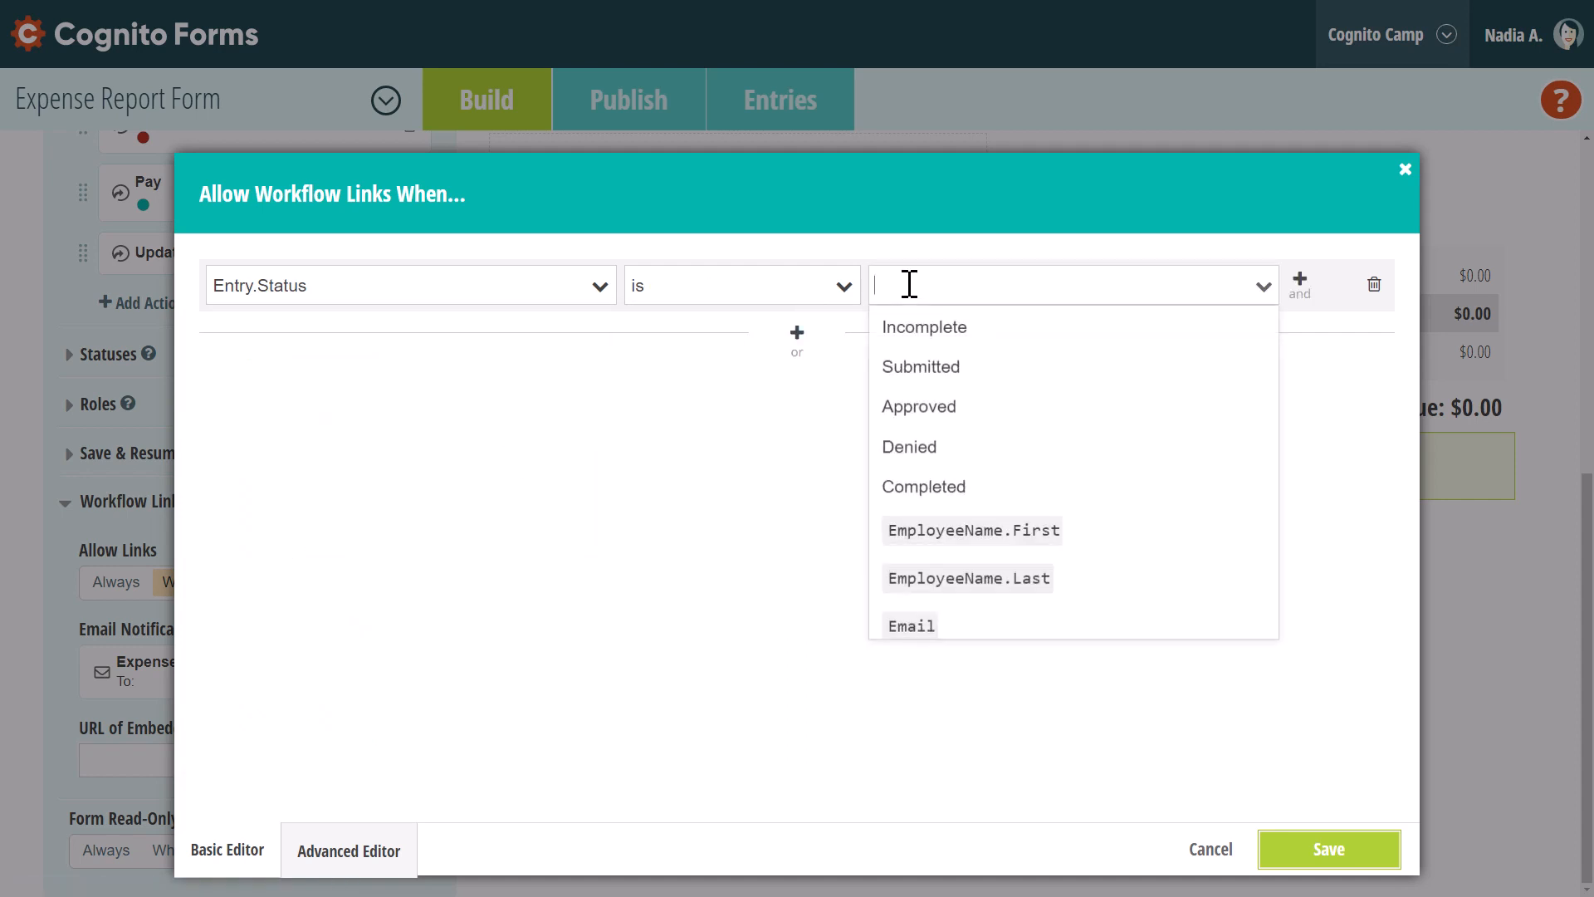
left_click(922, 489)
left_click(1292, 847)
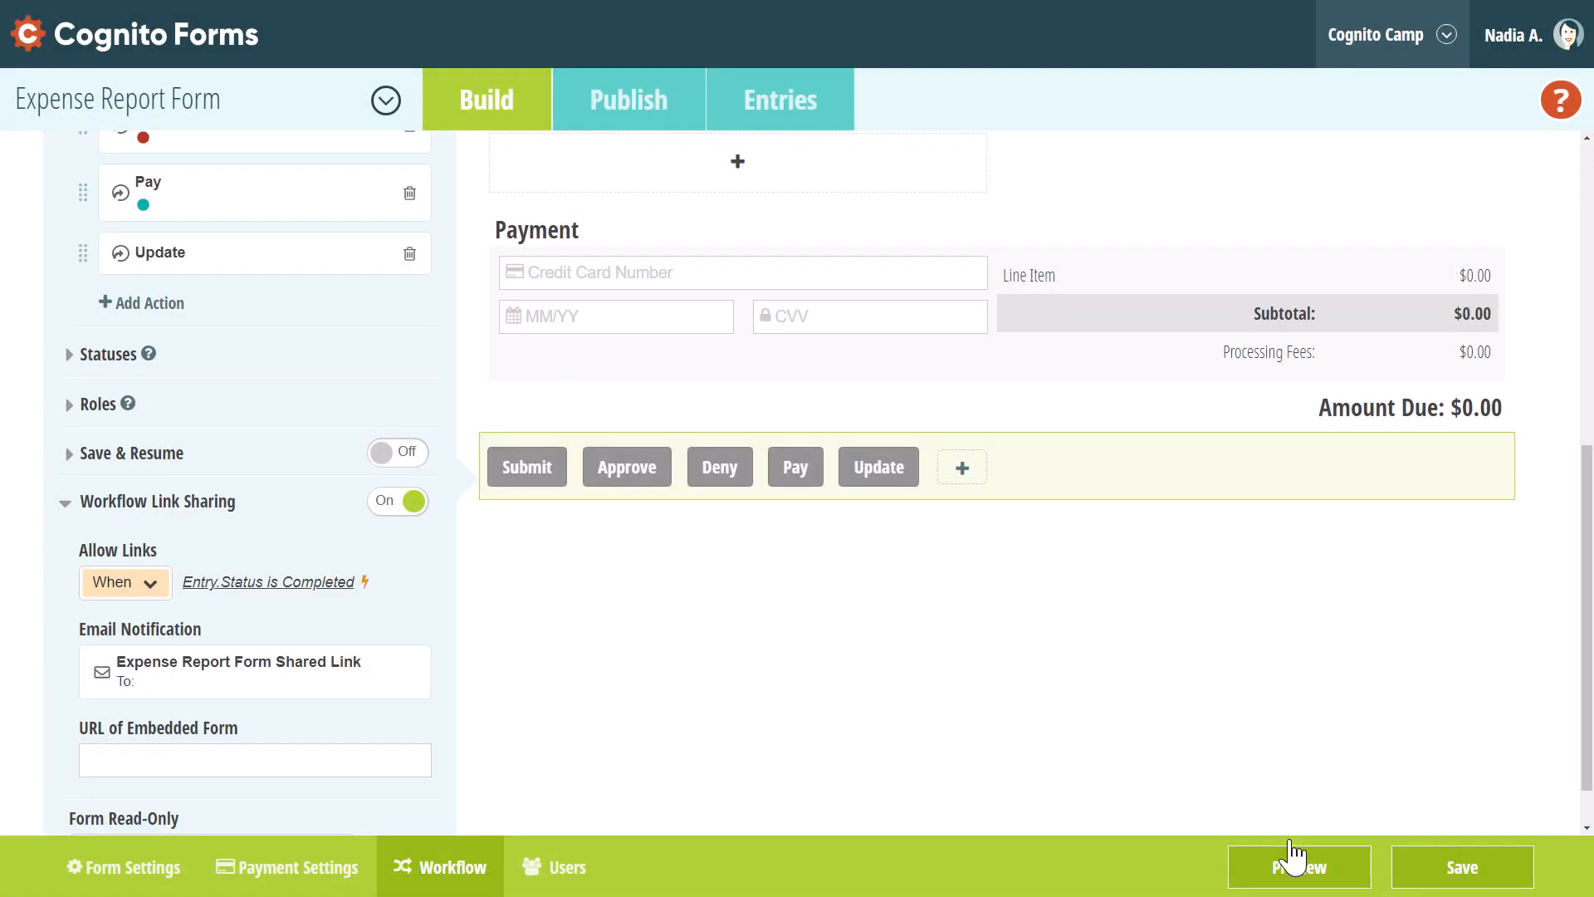
left_click(285, 701)
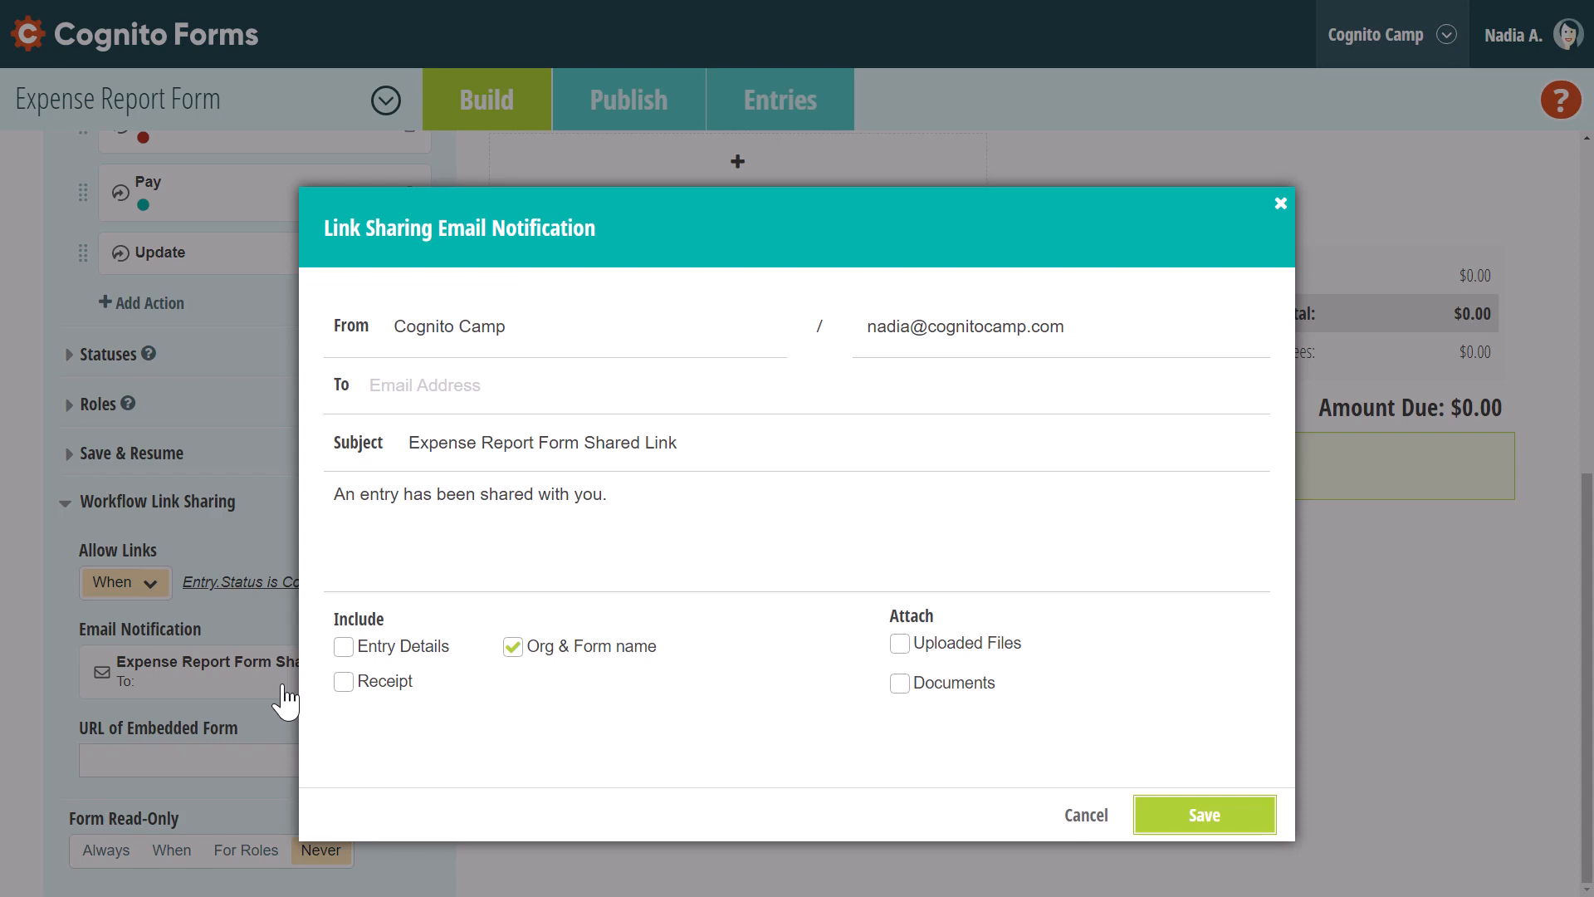
left_click(247, 613)
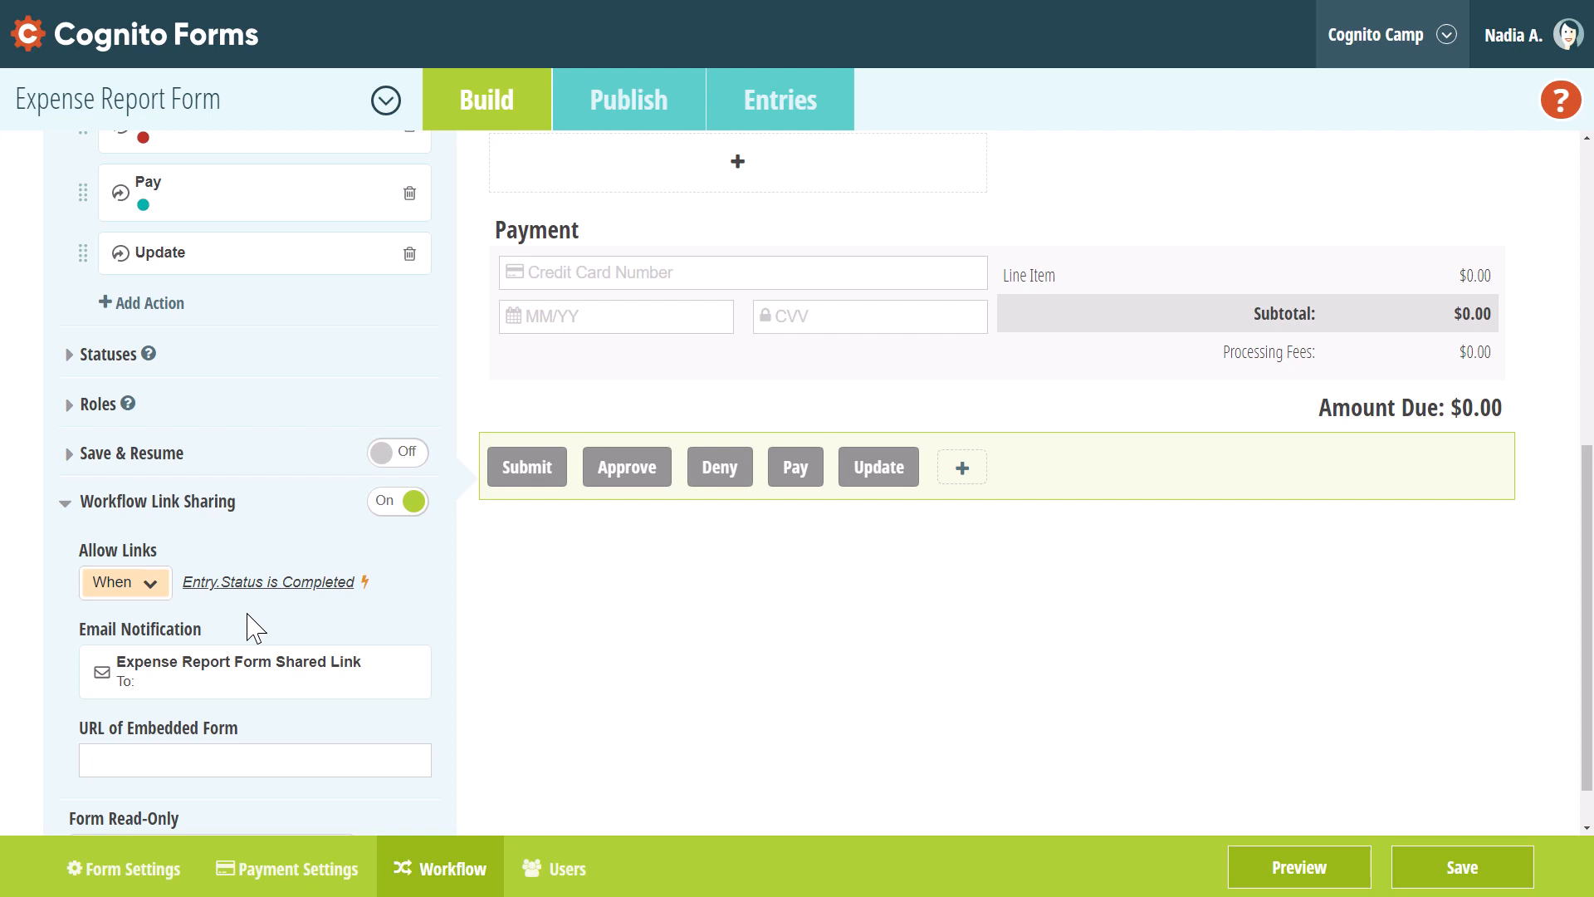
left_click_drag(1586, 681, 1569, 550)
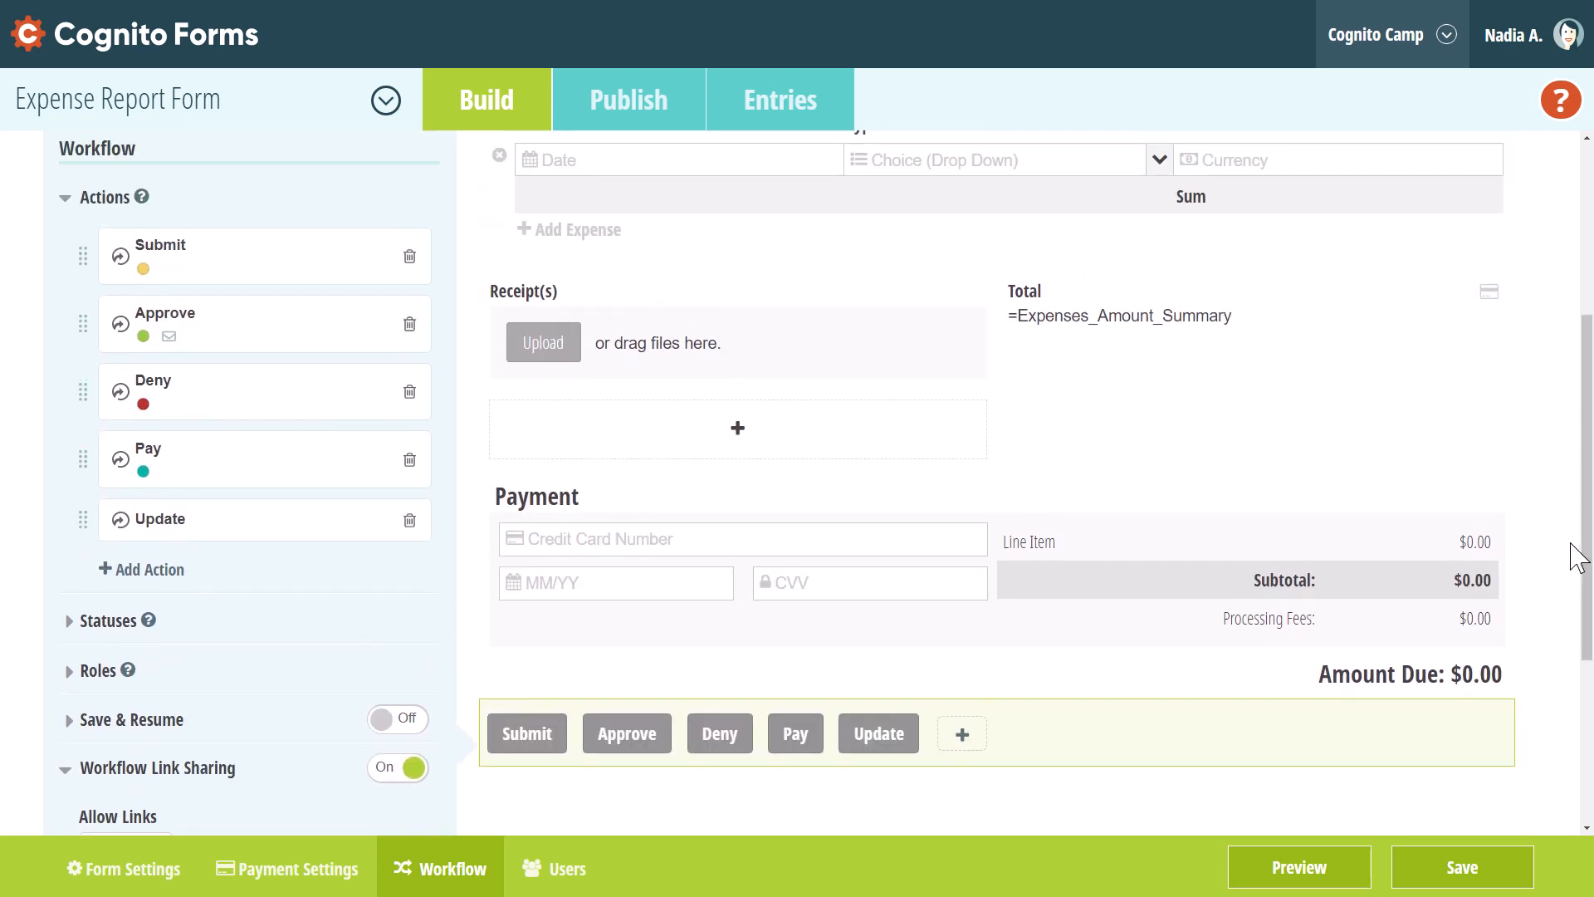
Add an email to the Submit action, addressed to the manager's e-mail address
left_click(266, 285)
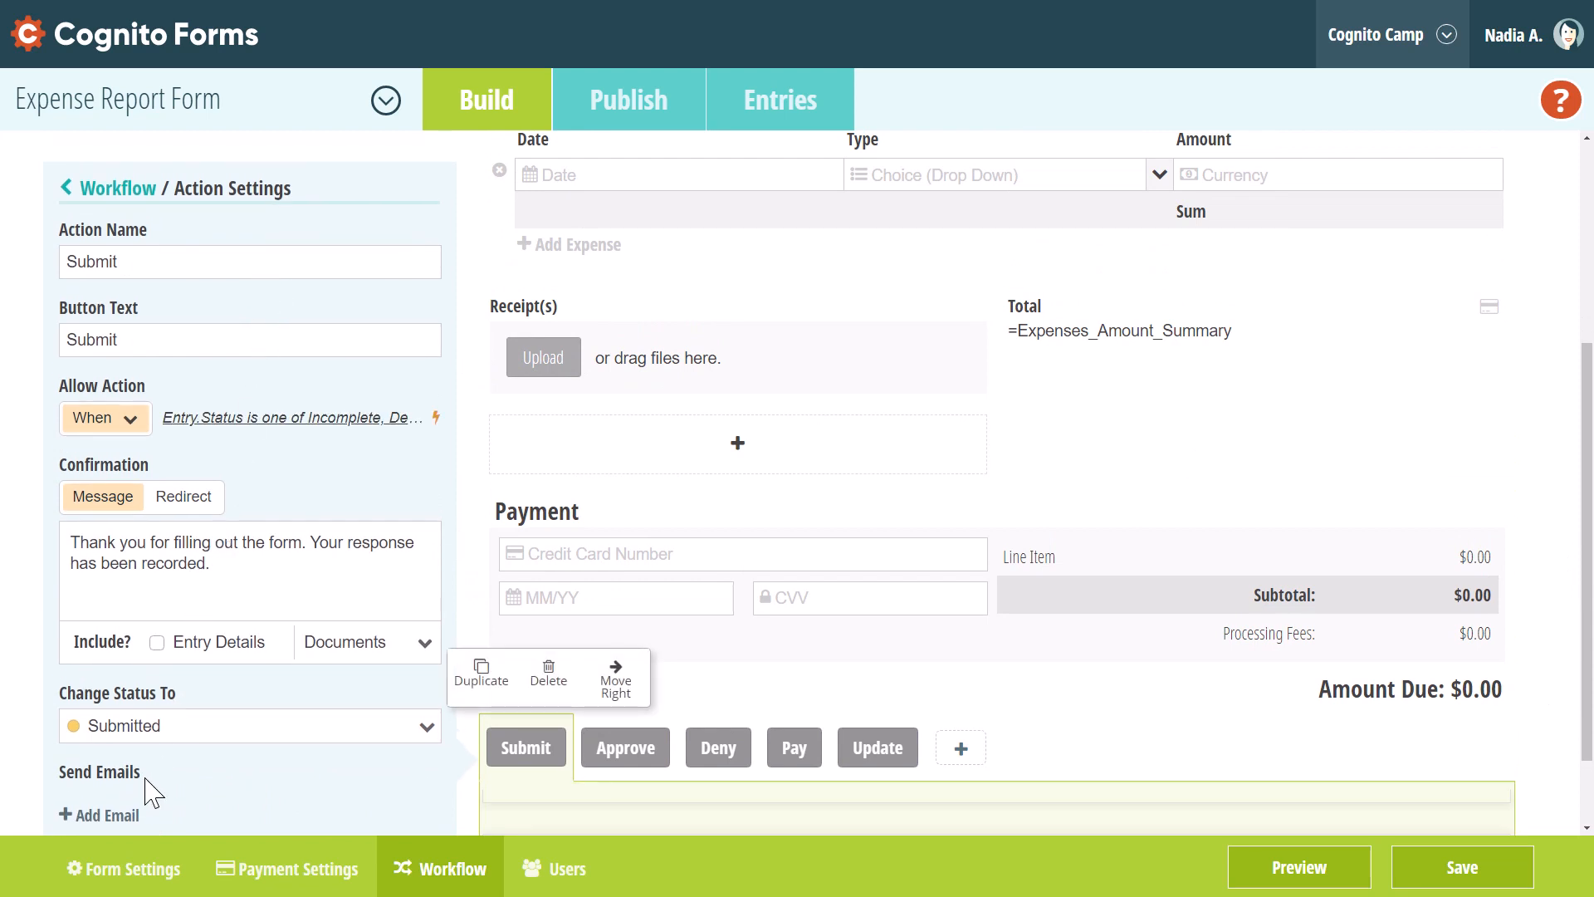
left_click(107, 815)
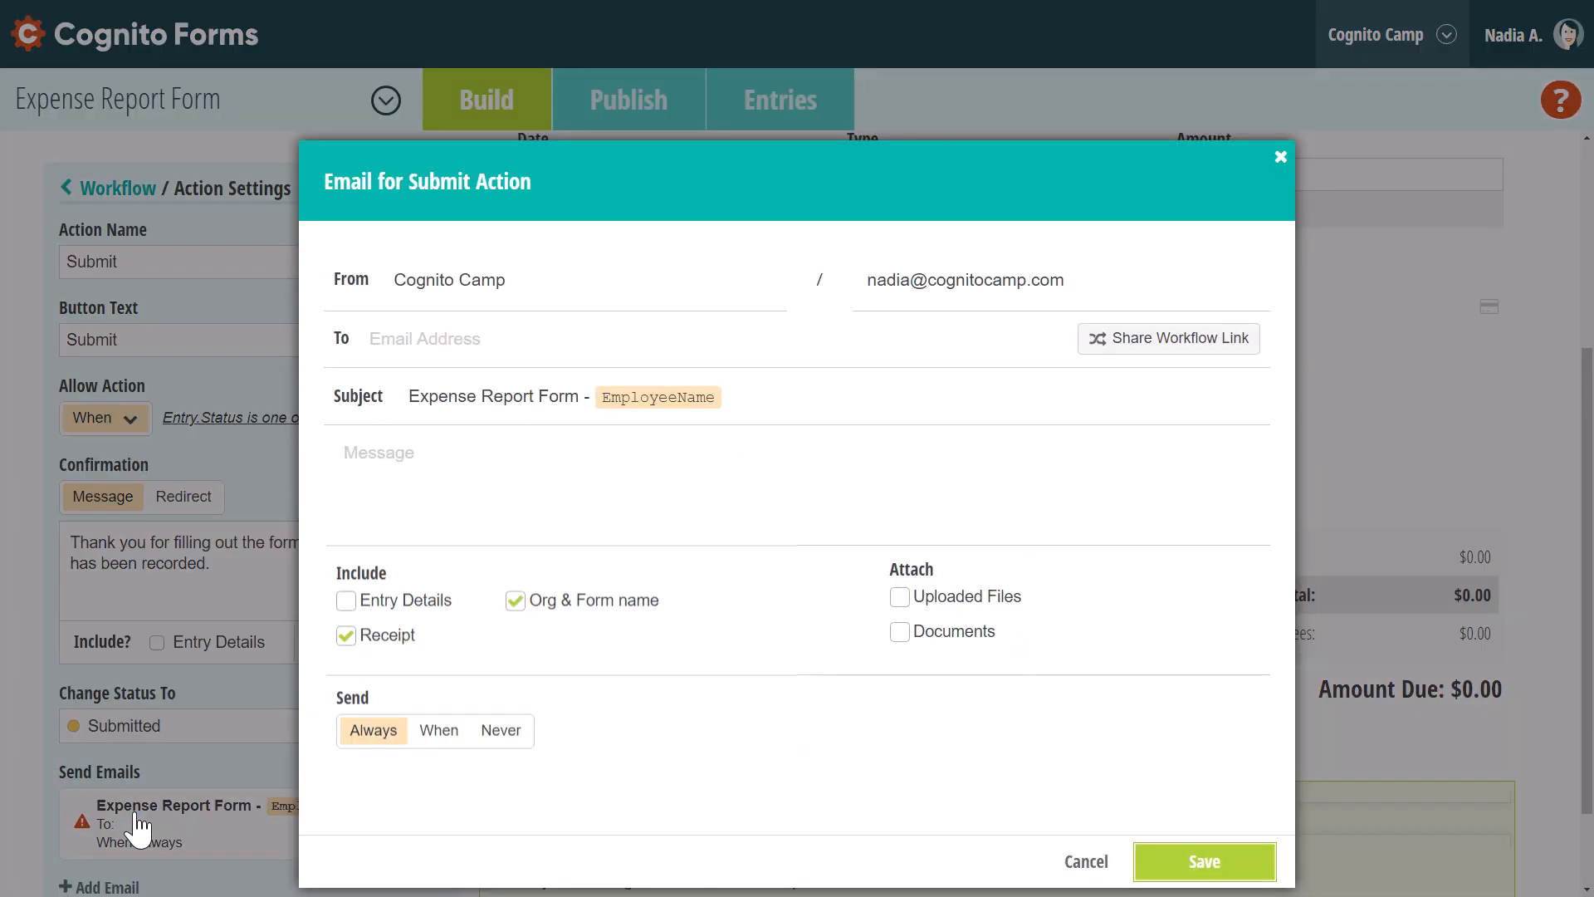
left_click(459, 337)
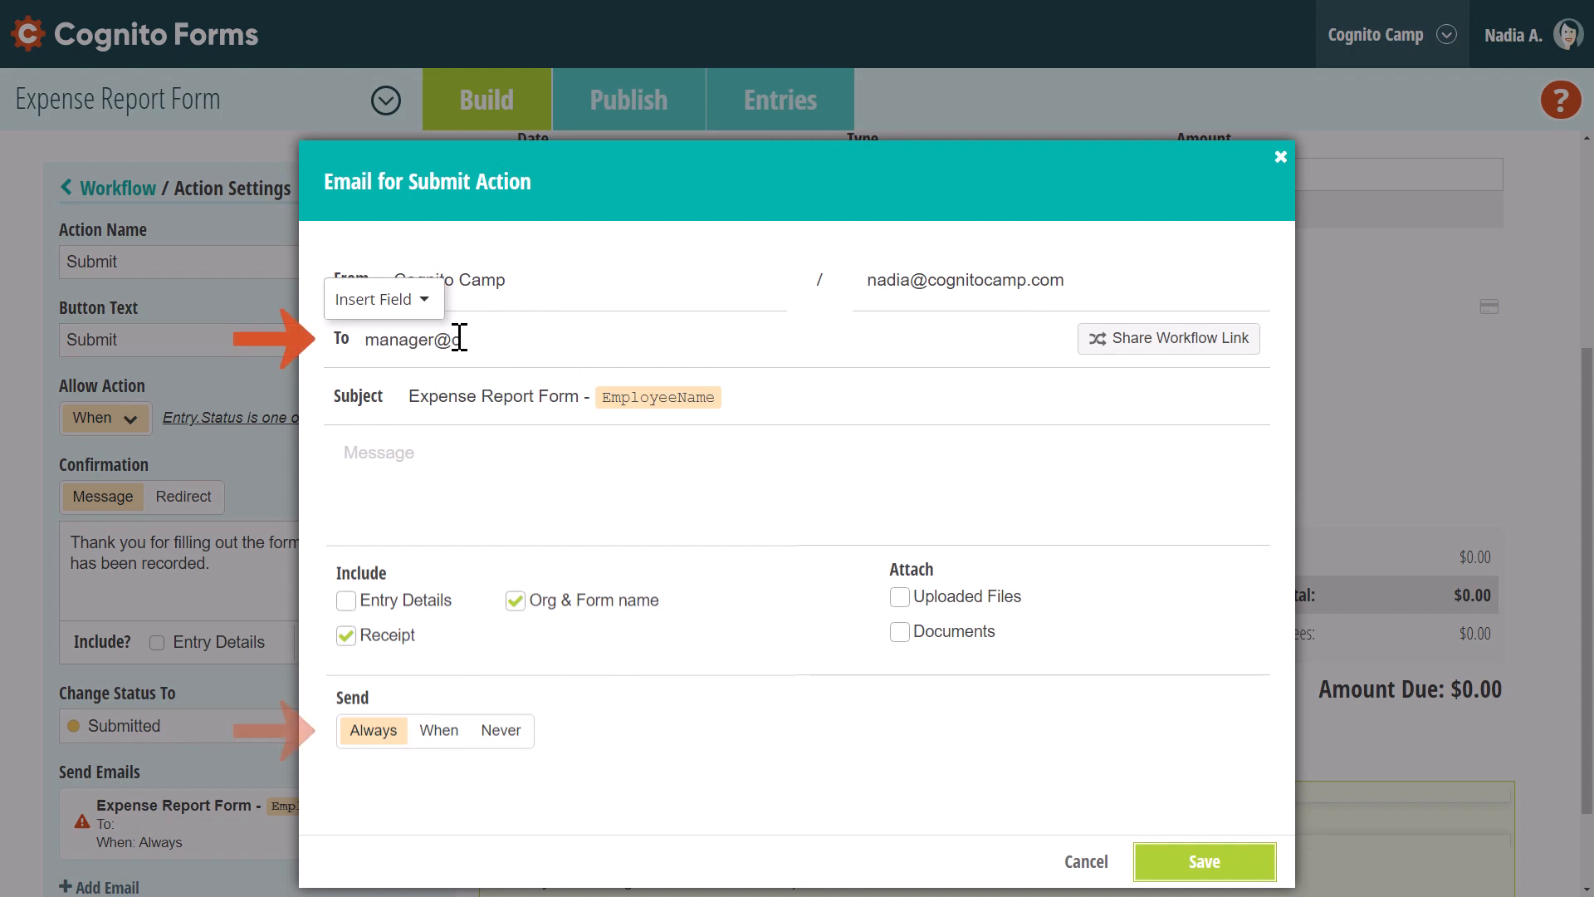
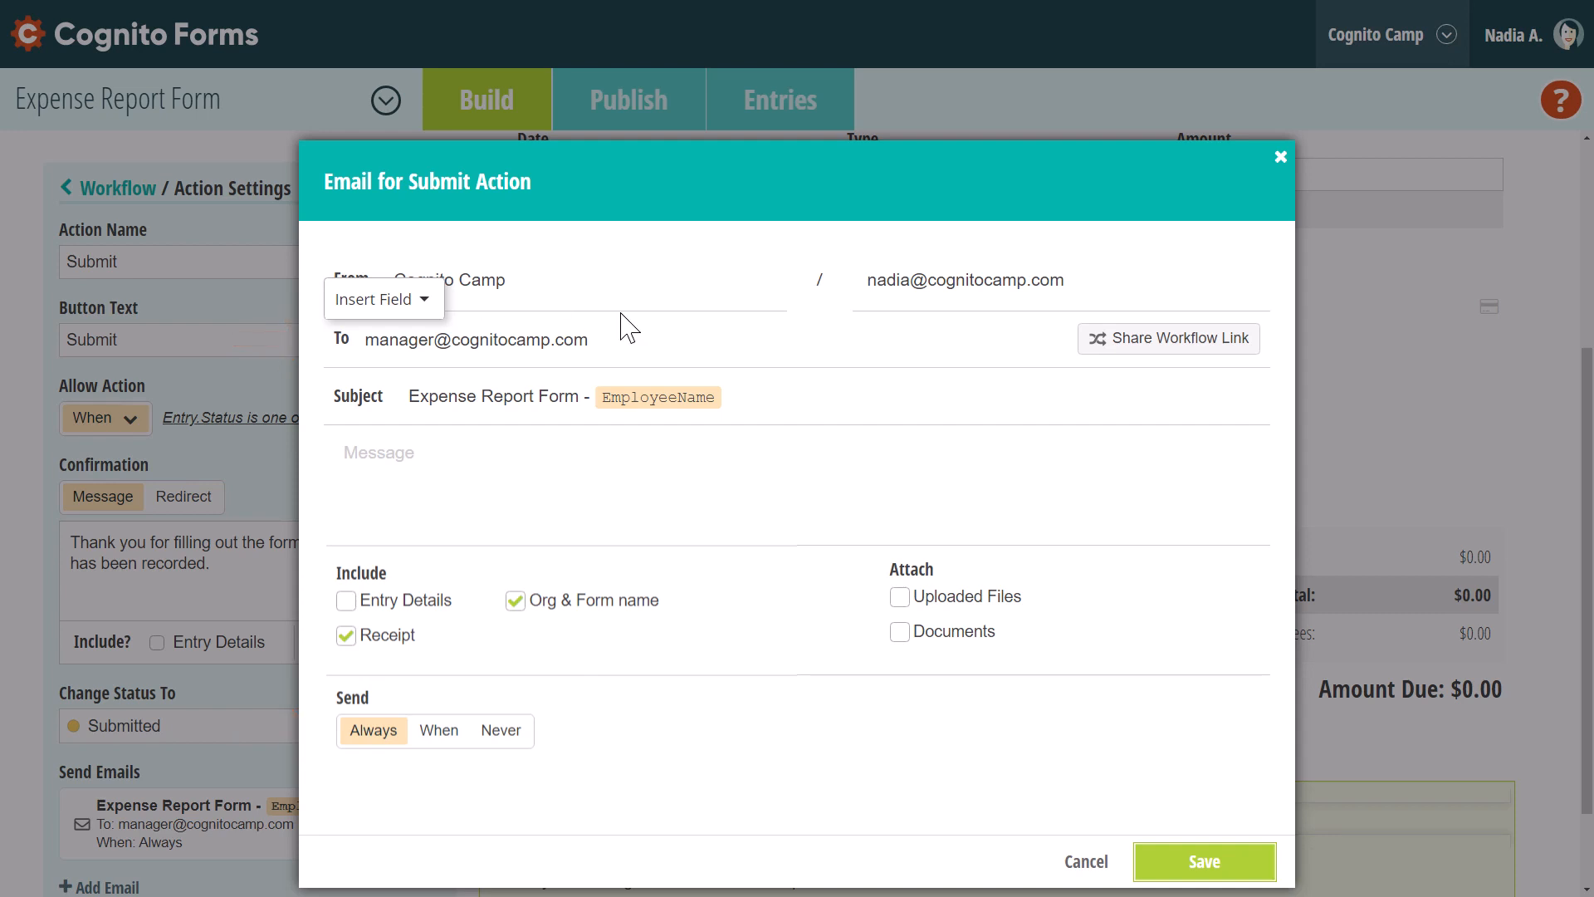
Send it from the Email field, share the workflow link with Manager, save, and return to Workflow
left_click(1093, 284)
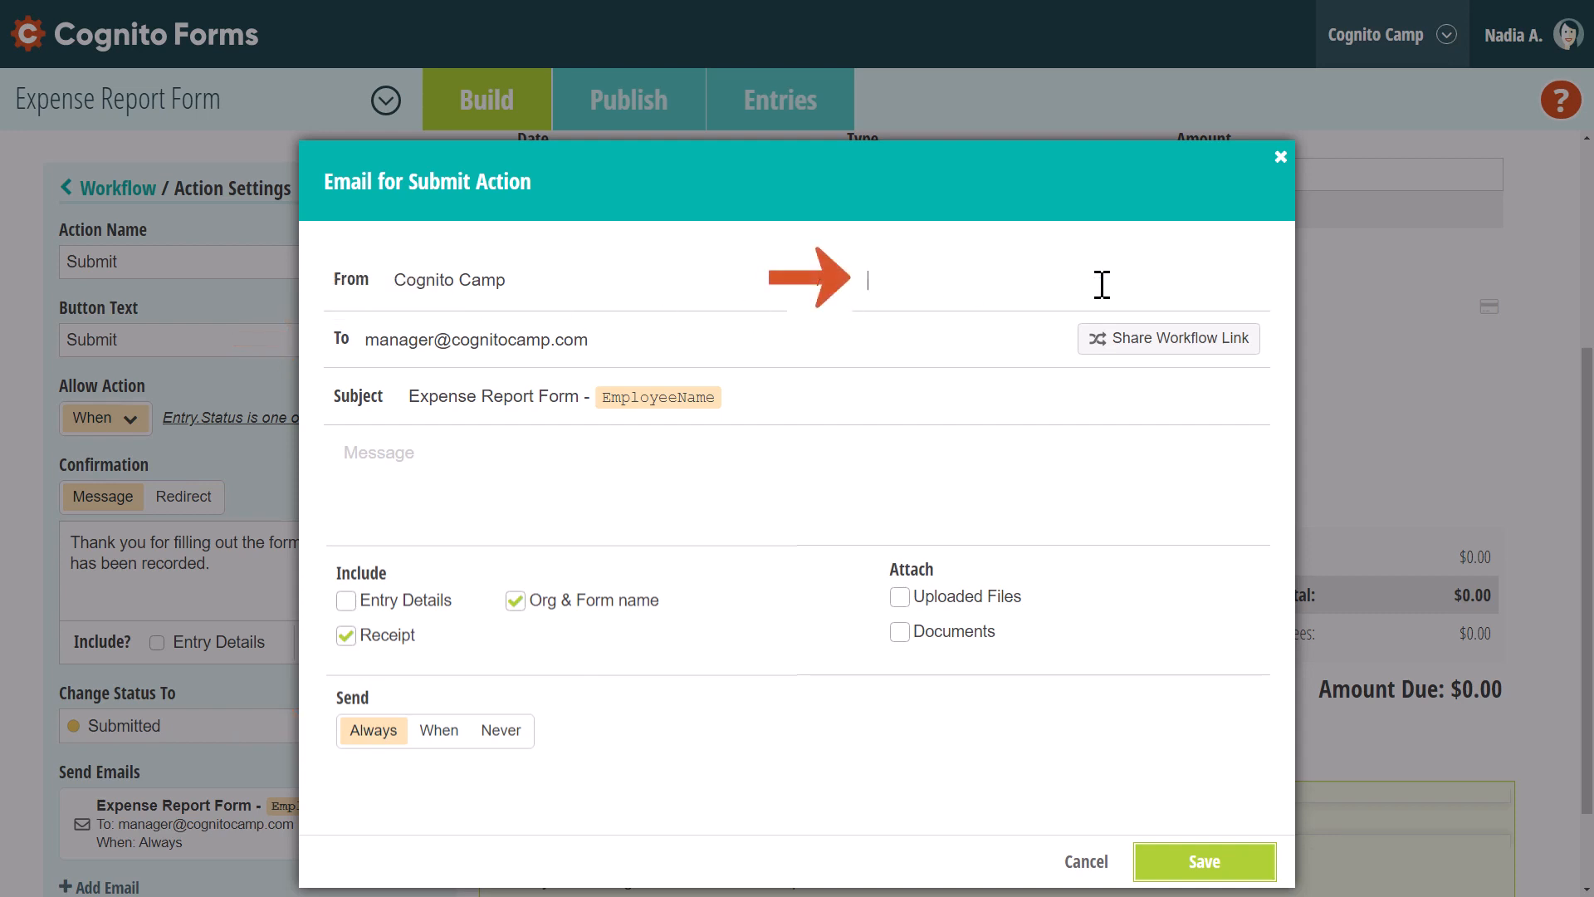
left_click(1100, 355)
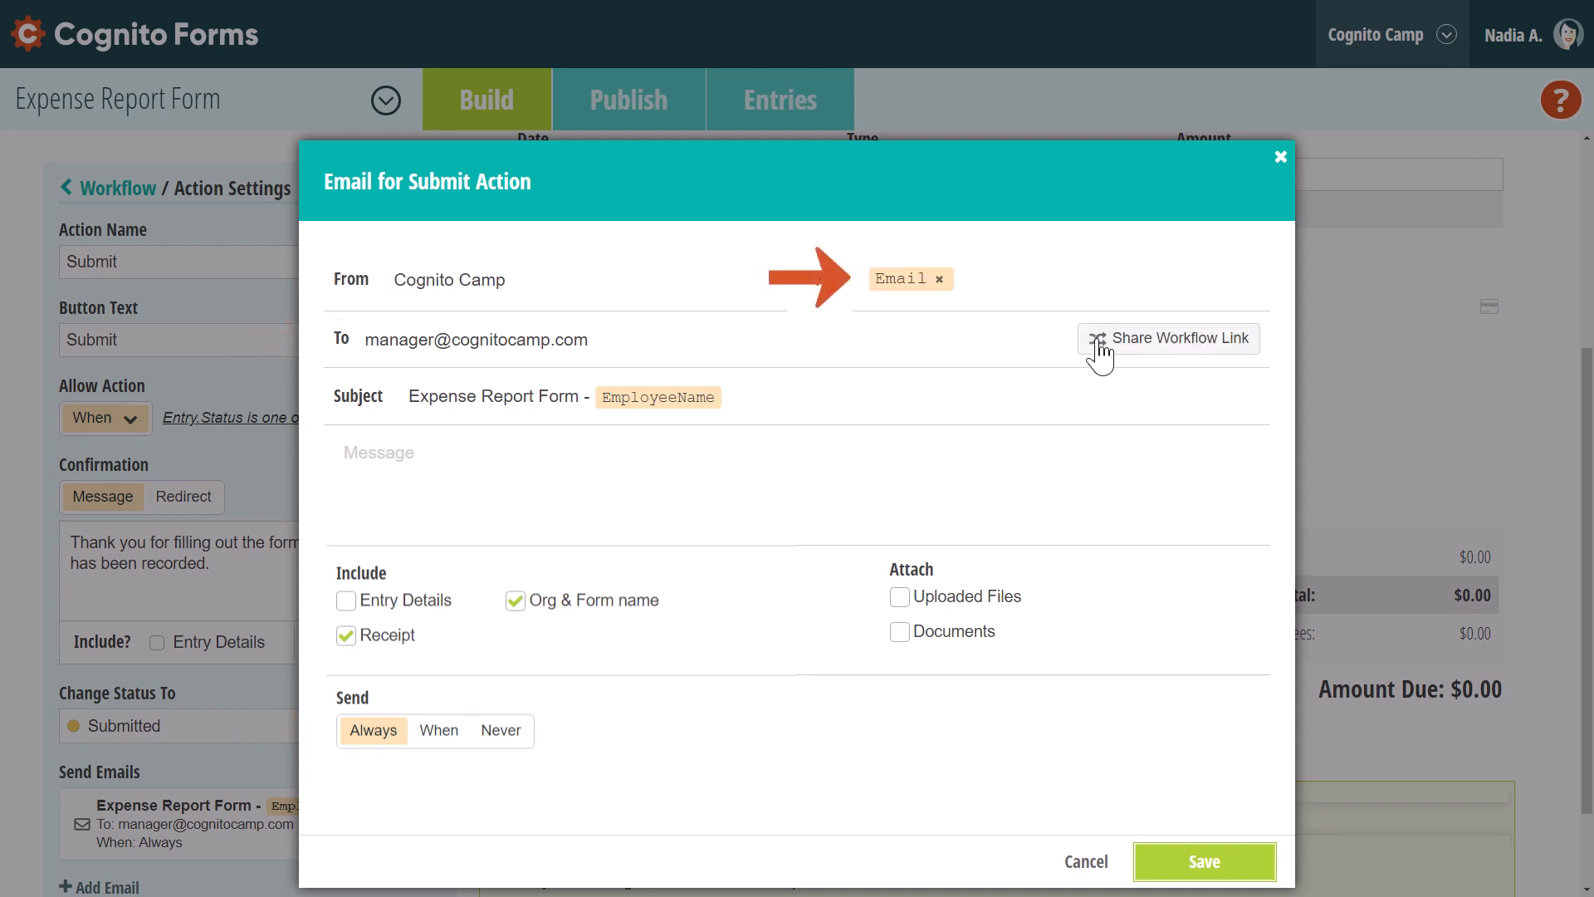
left_click(1099, 341)
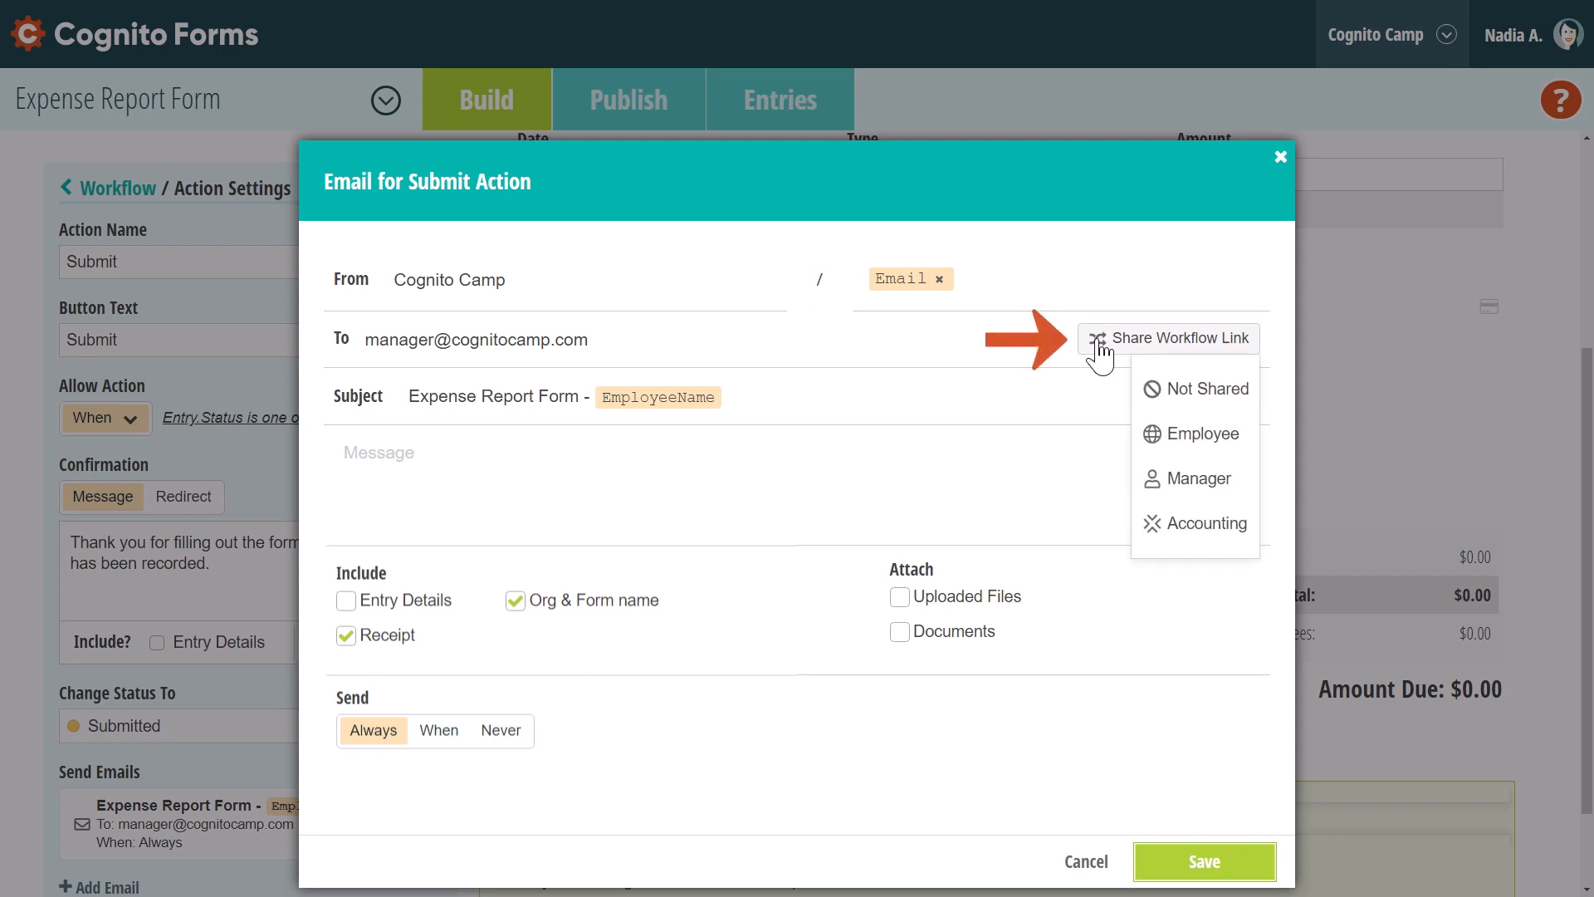
left_click(1199, 480)
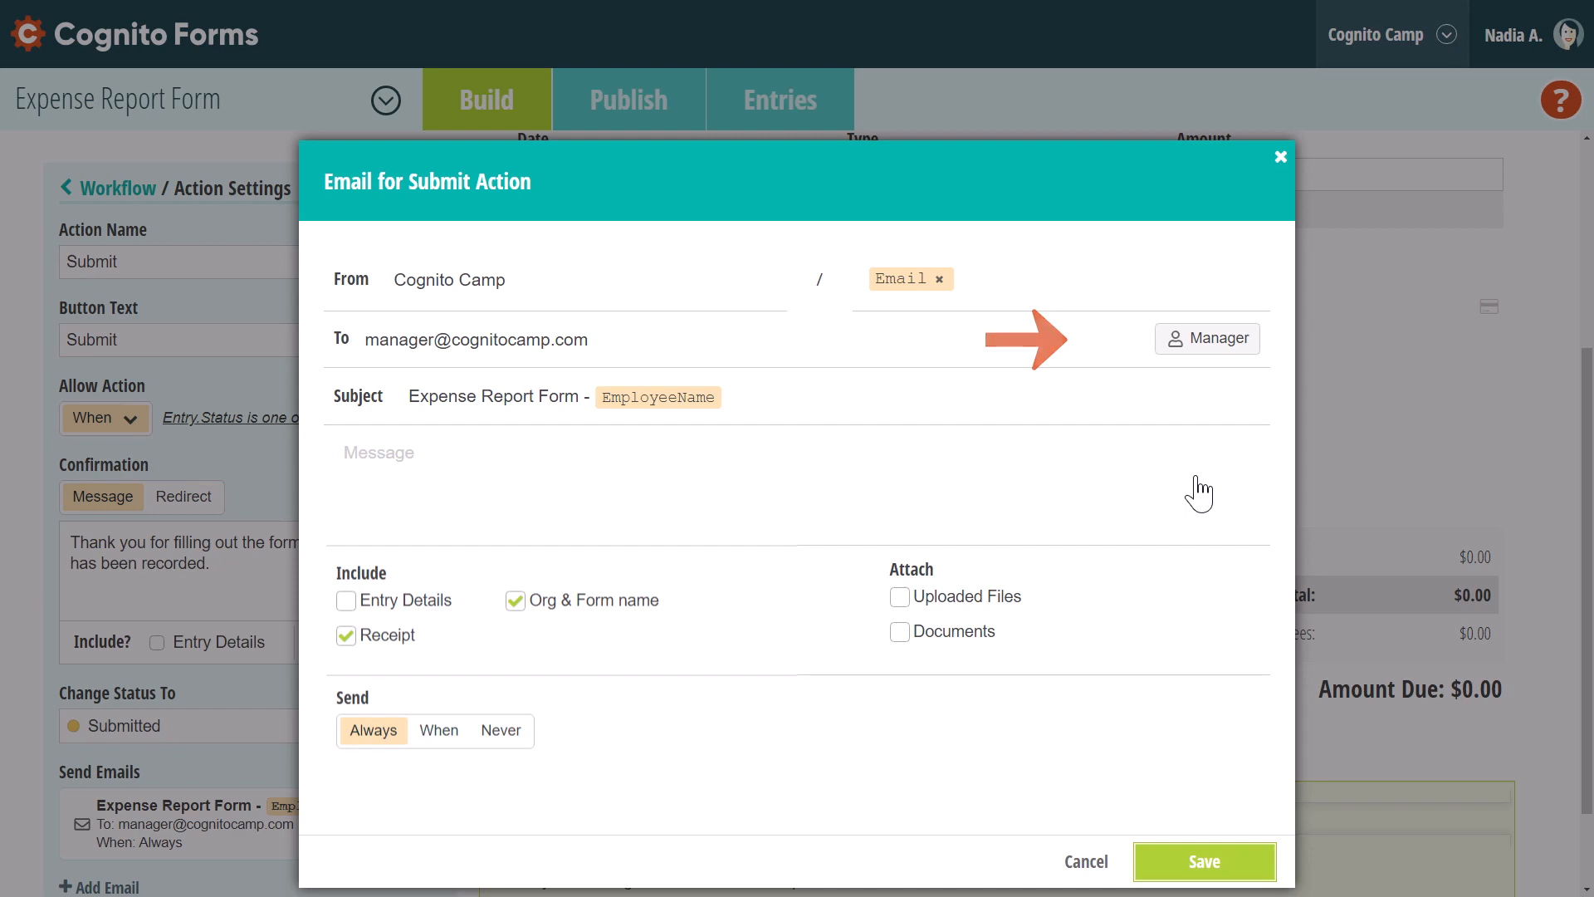
left_click(1206, 864)
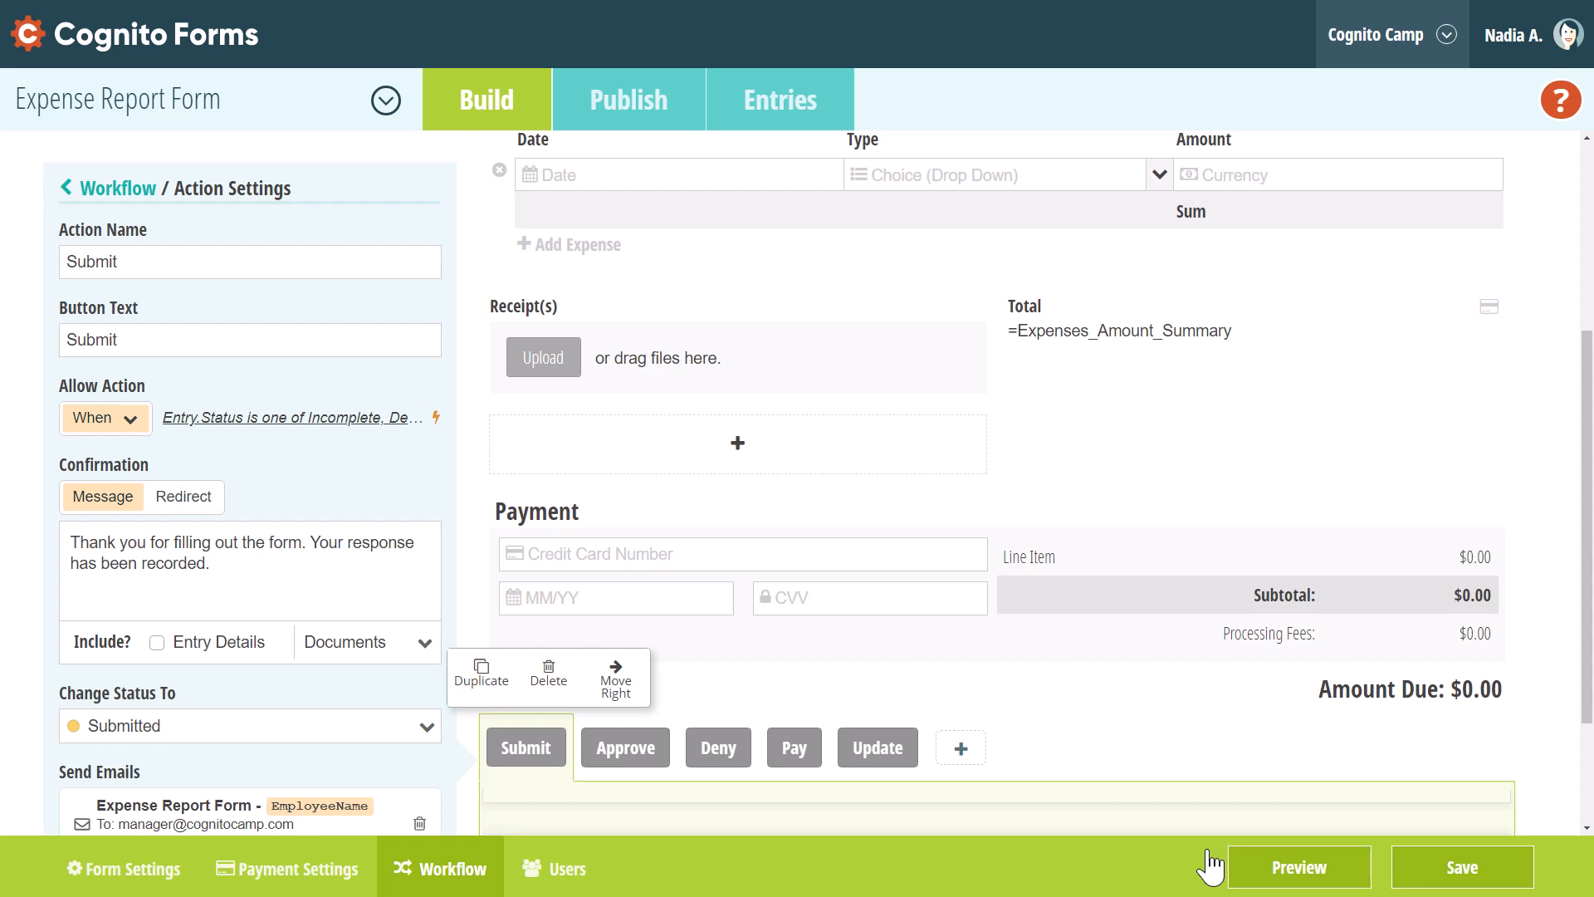
left_click(73, 191)
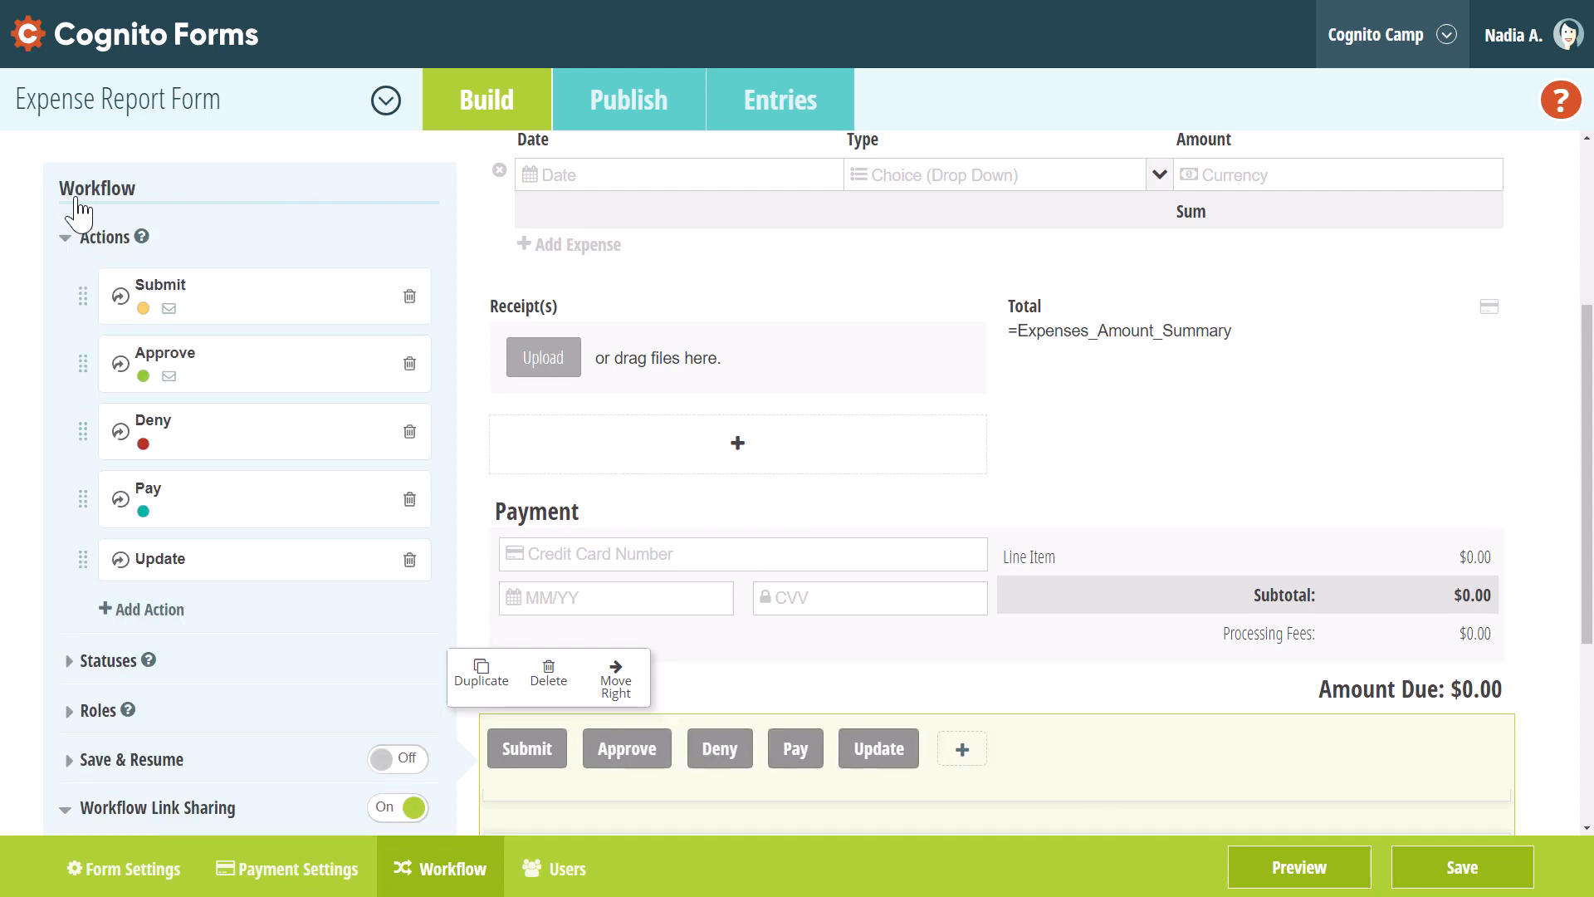
Add an email to the Deny action addressed to the form's Email field
left_click(299, 449)
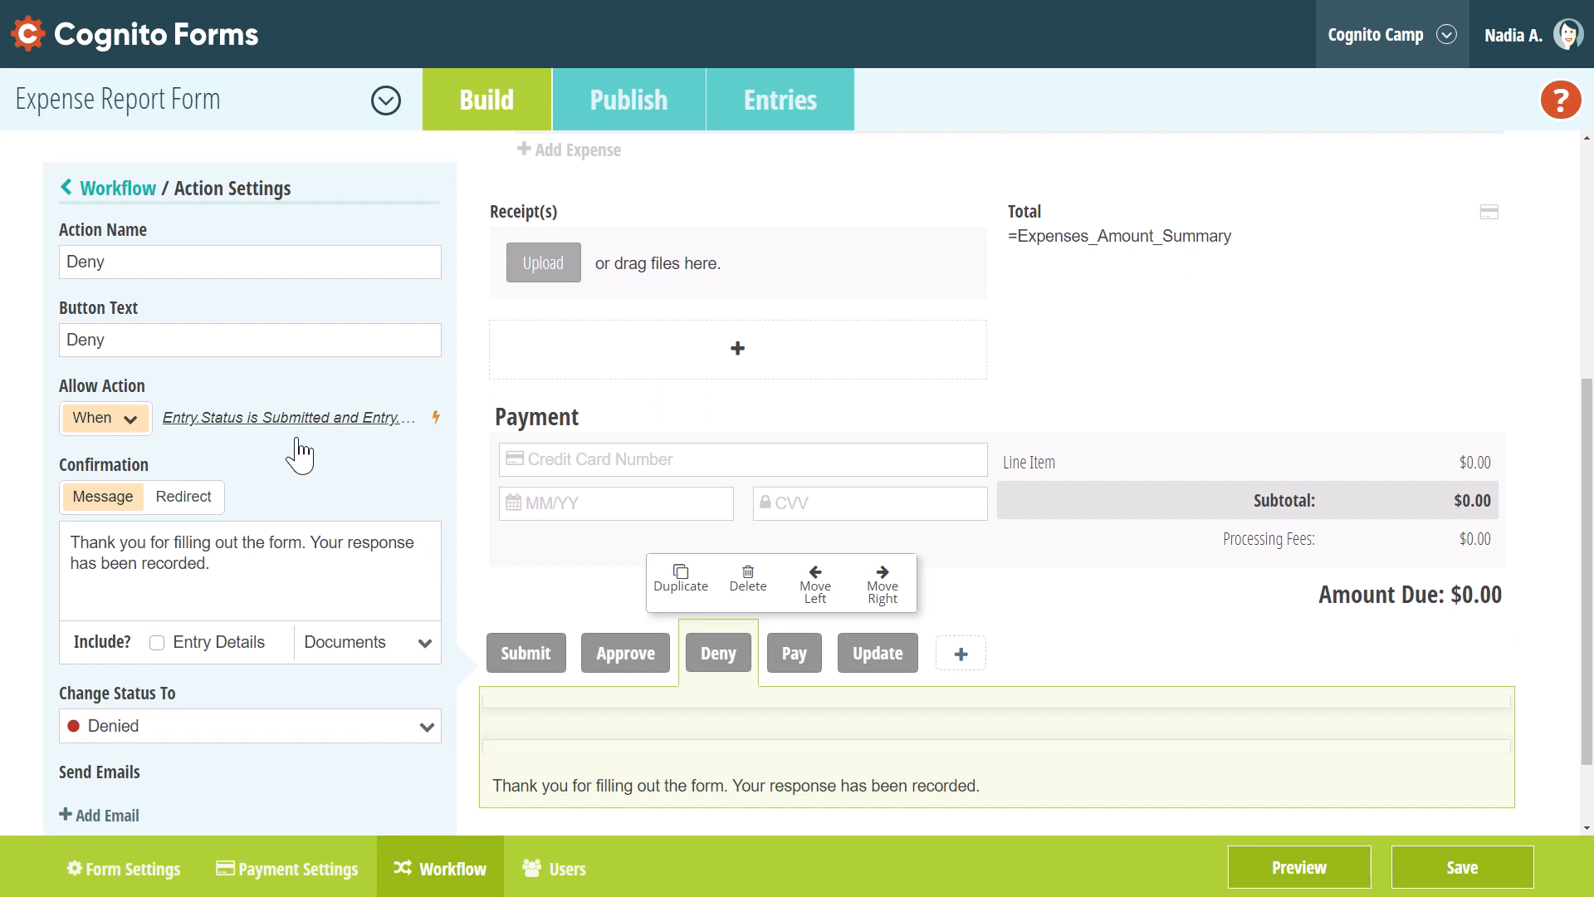
left_click(129, 814)
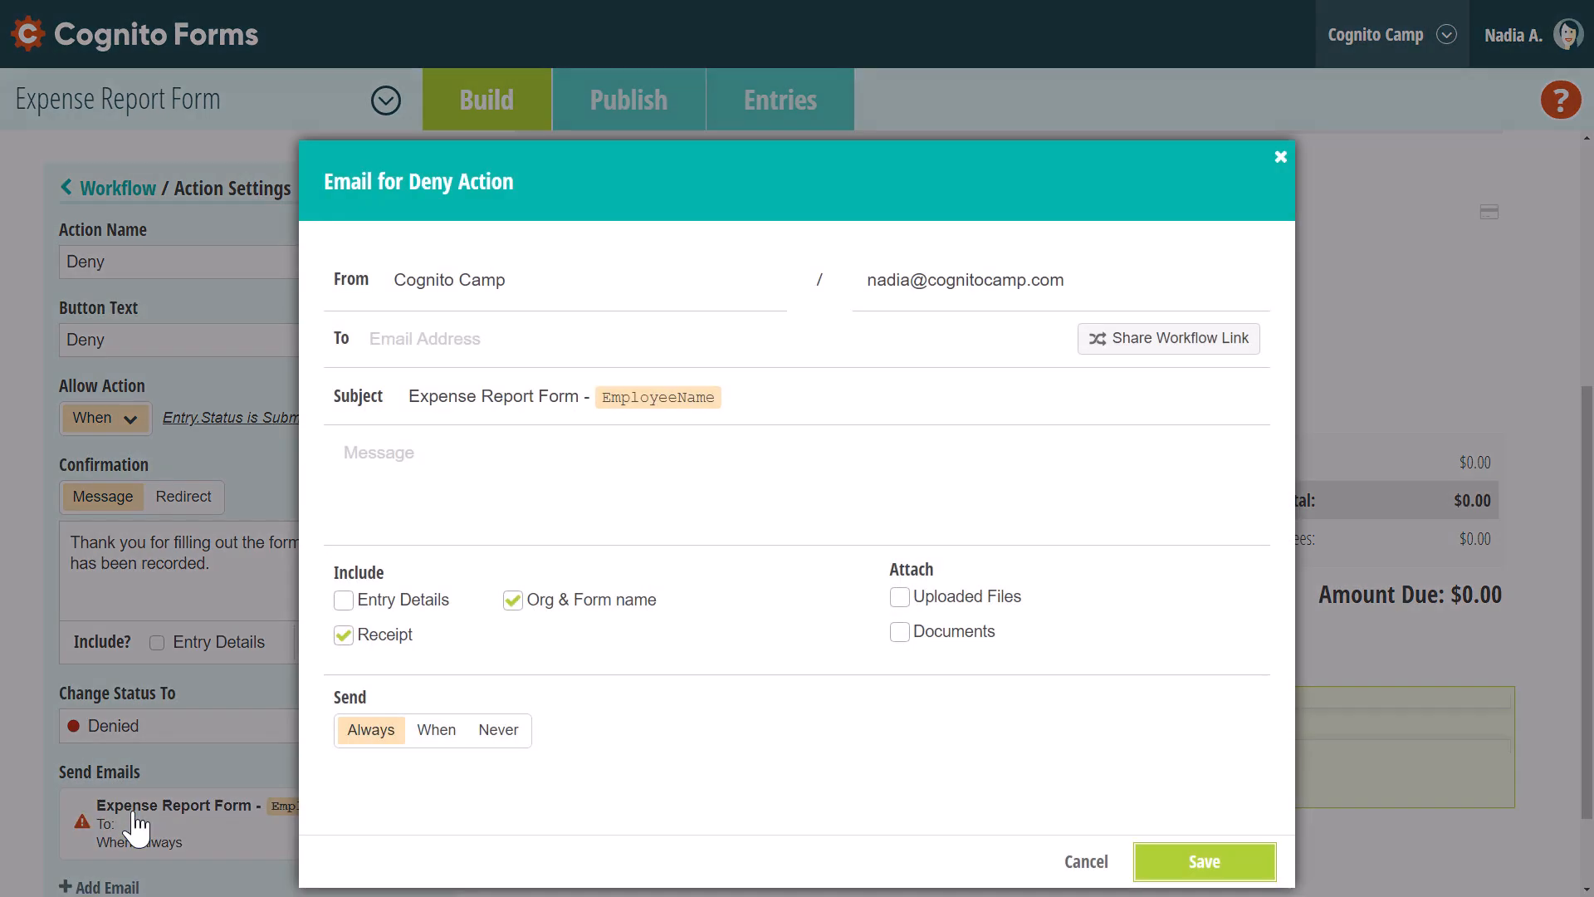
left_click(418, 344)
left_click(417, 309)
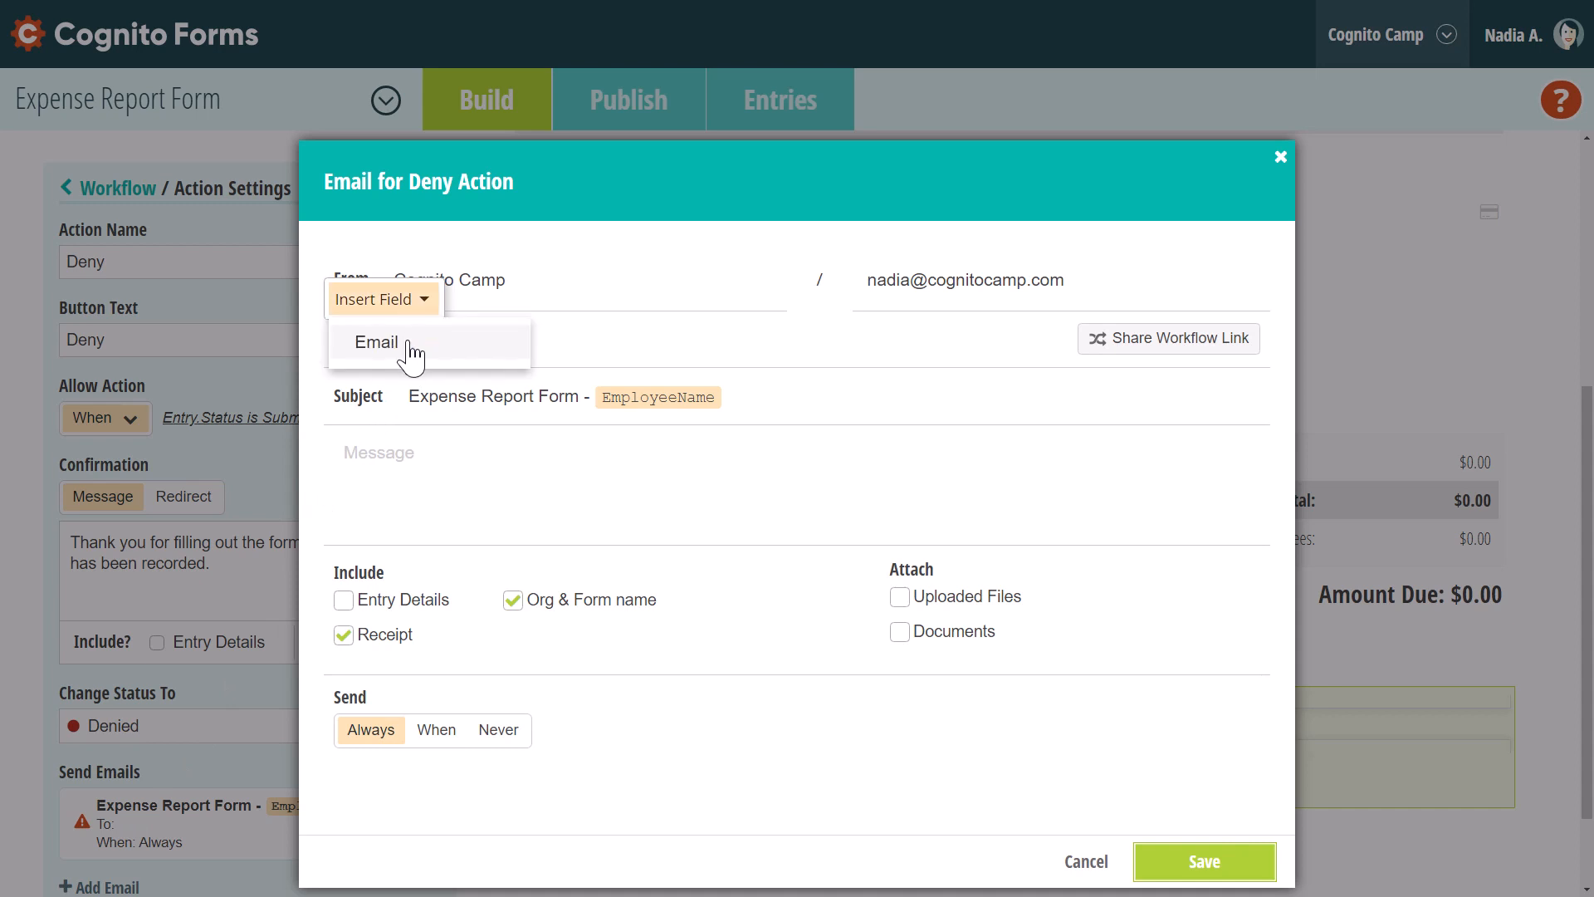
left_click(414, 343)
Set its subject to 'Your request was denied.', share the link with Employee, and save the form
left_click(735, 404)
key("BackSpace")
key("BackSpace")
key("BackSpace")
key("BackSpace")
key("BackSpace")
key("BackSpace")
key("BackSpace")
key("BackSpace")
key("BackSpace")
key("BackSpace")
key("BackSpace")
key("BackSpace")
key("BackSpace")
key("BackSpace")
key("BackSpace")
key("BackSpace")
key("BackSpace")
key("BackSpace")
key("BackSpace")
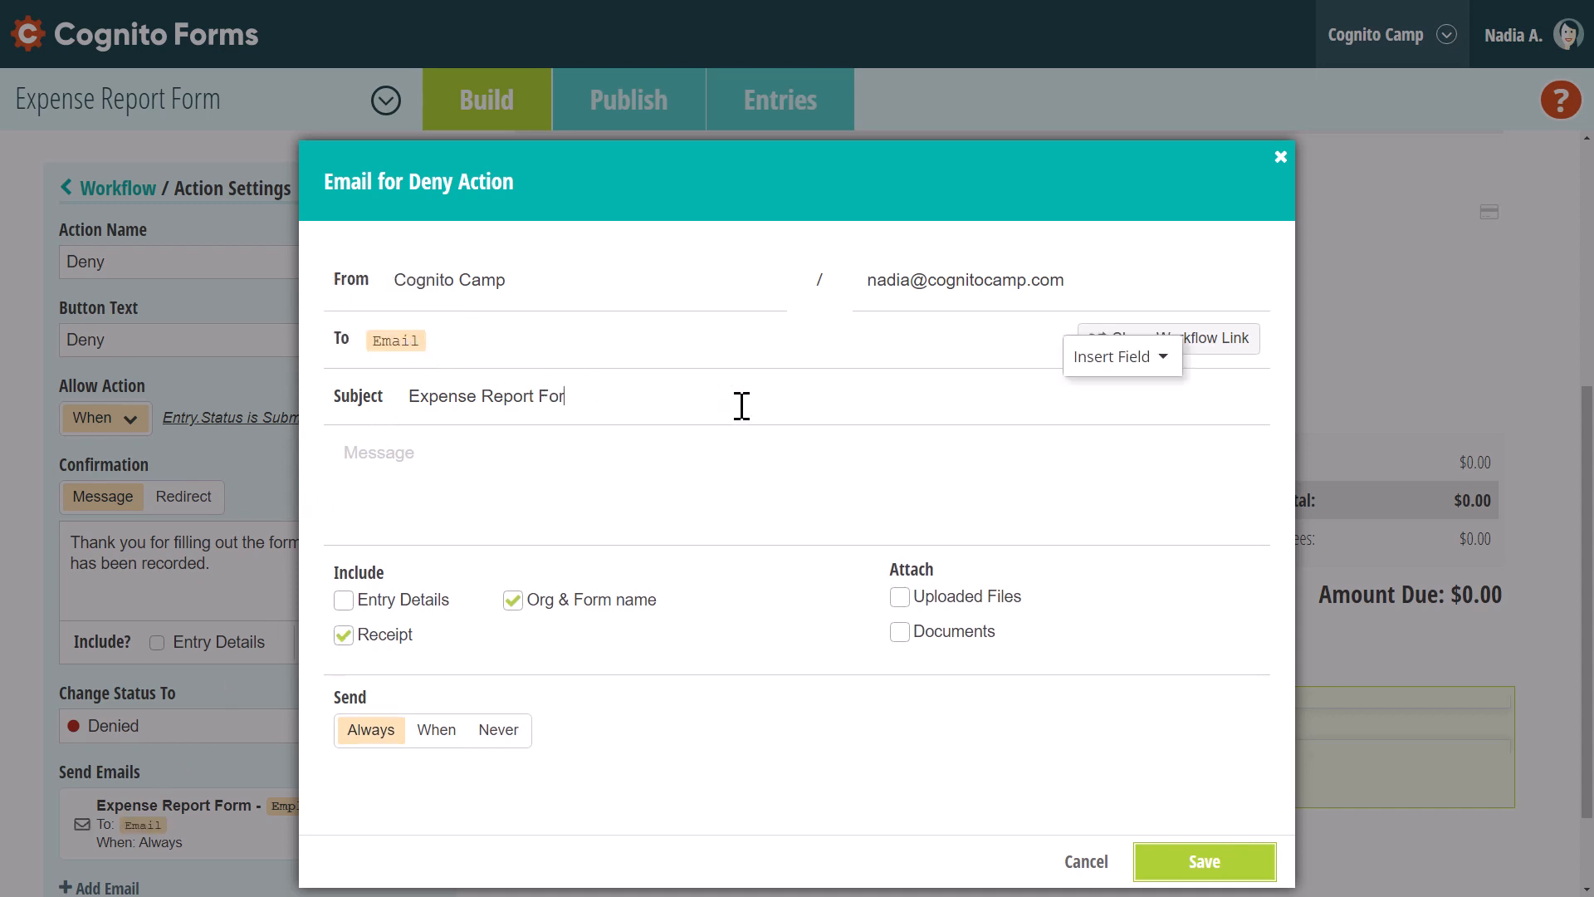
key("BackSpace")
key("BackSpace")
key("BackSpace")
key("BackSpace")
type("Your requ")
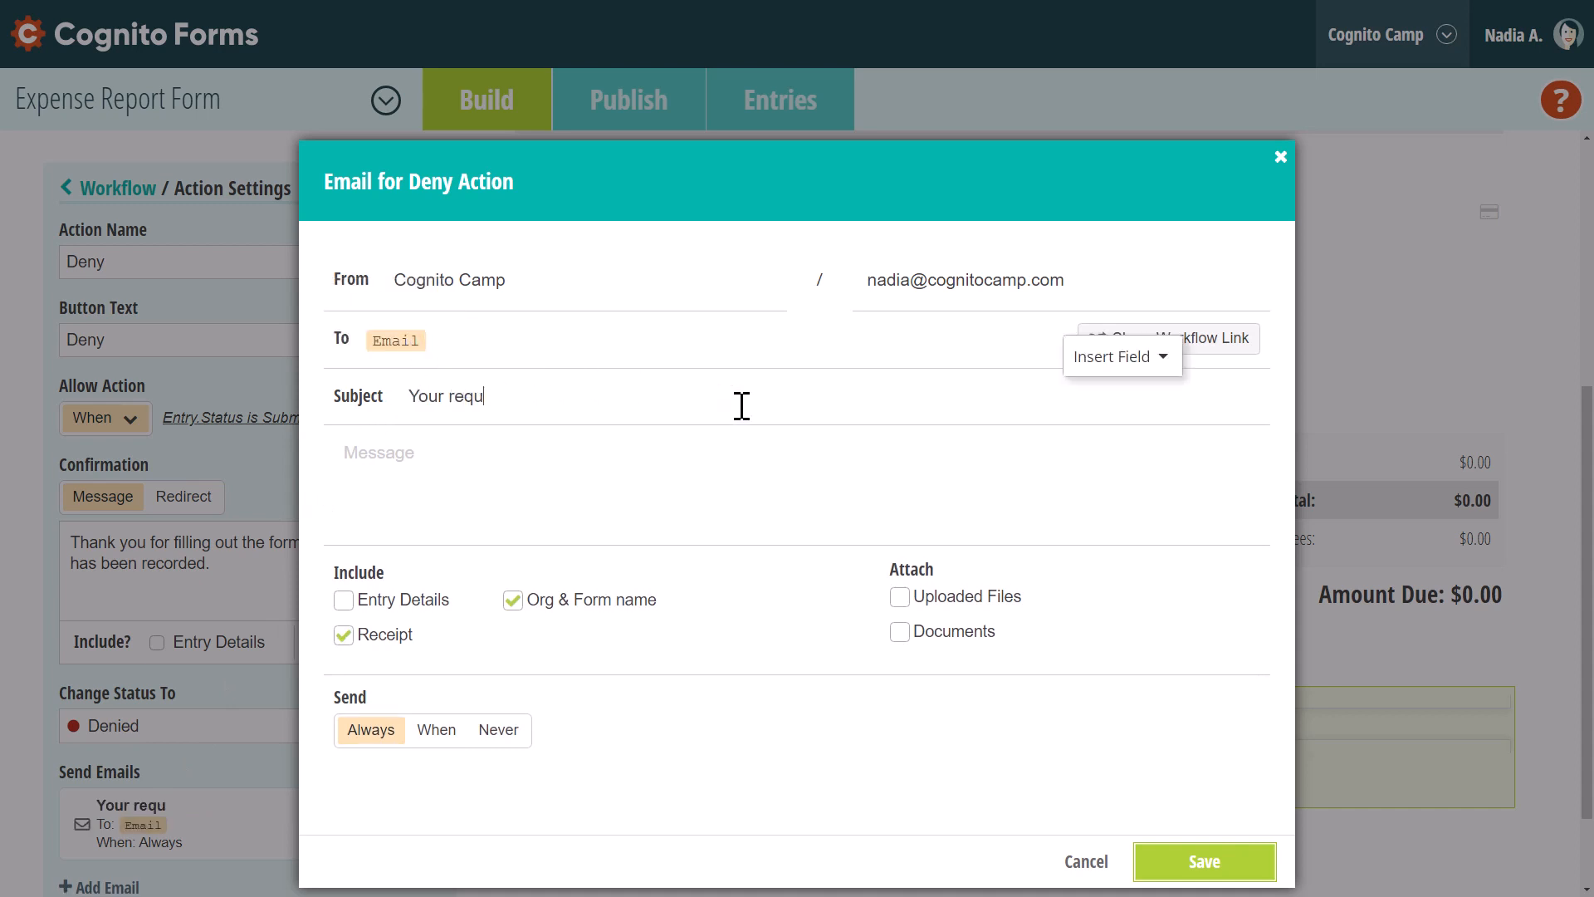
type("est was denied.")
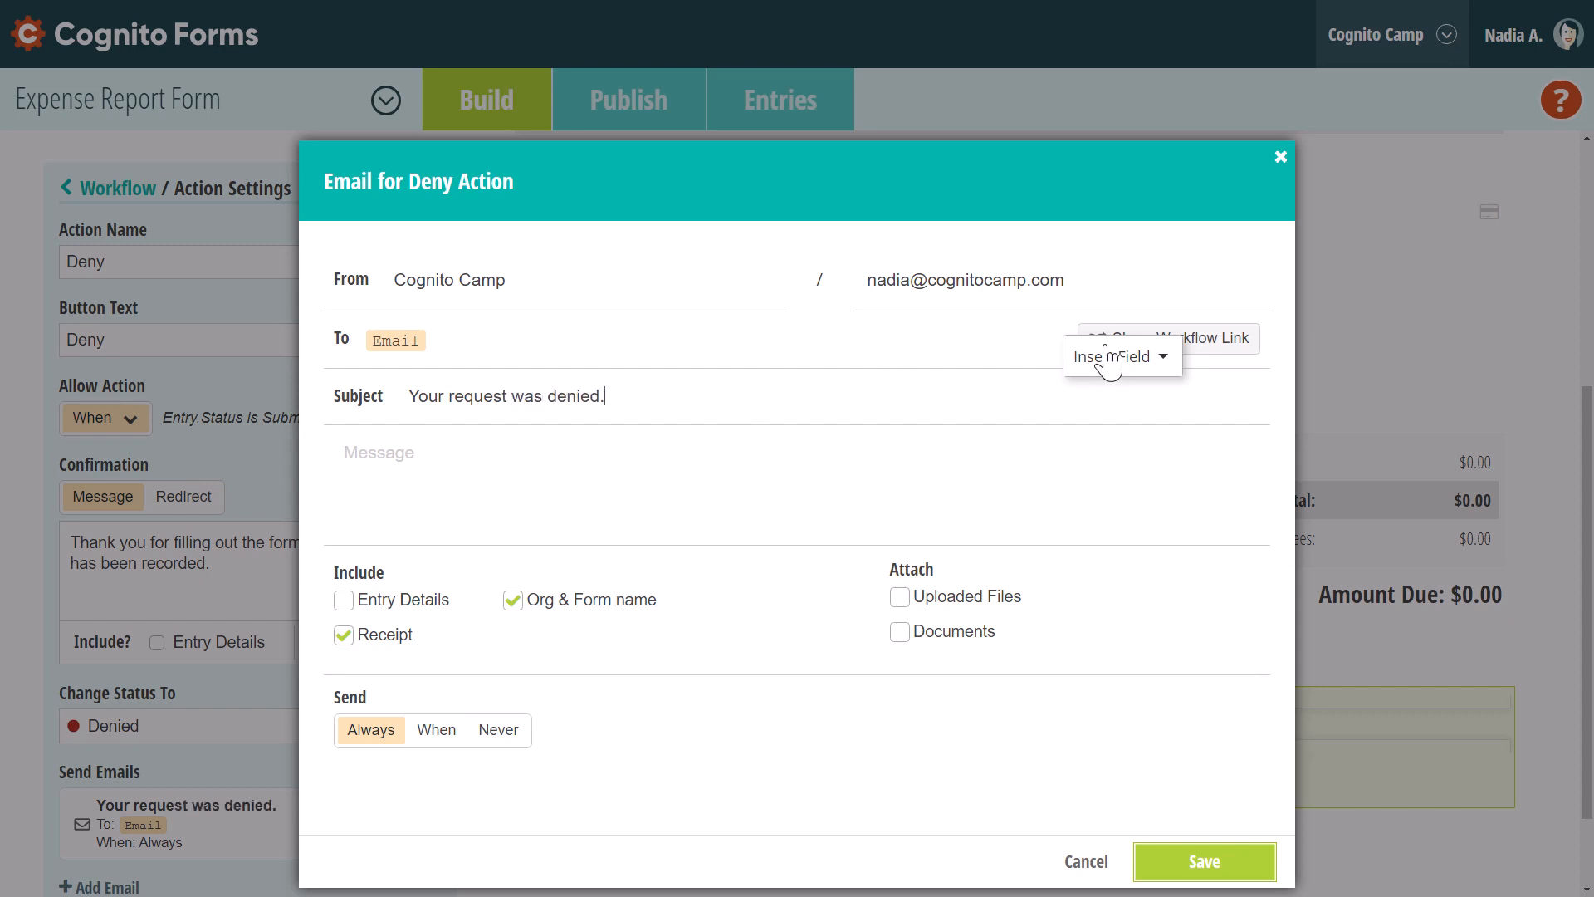
left_click(1208, 341)
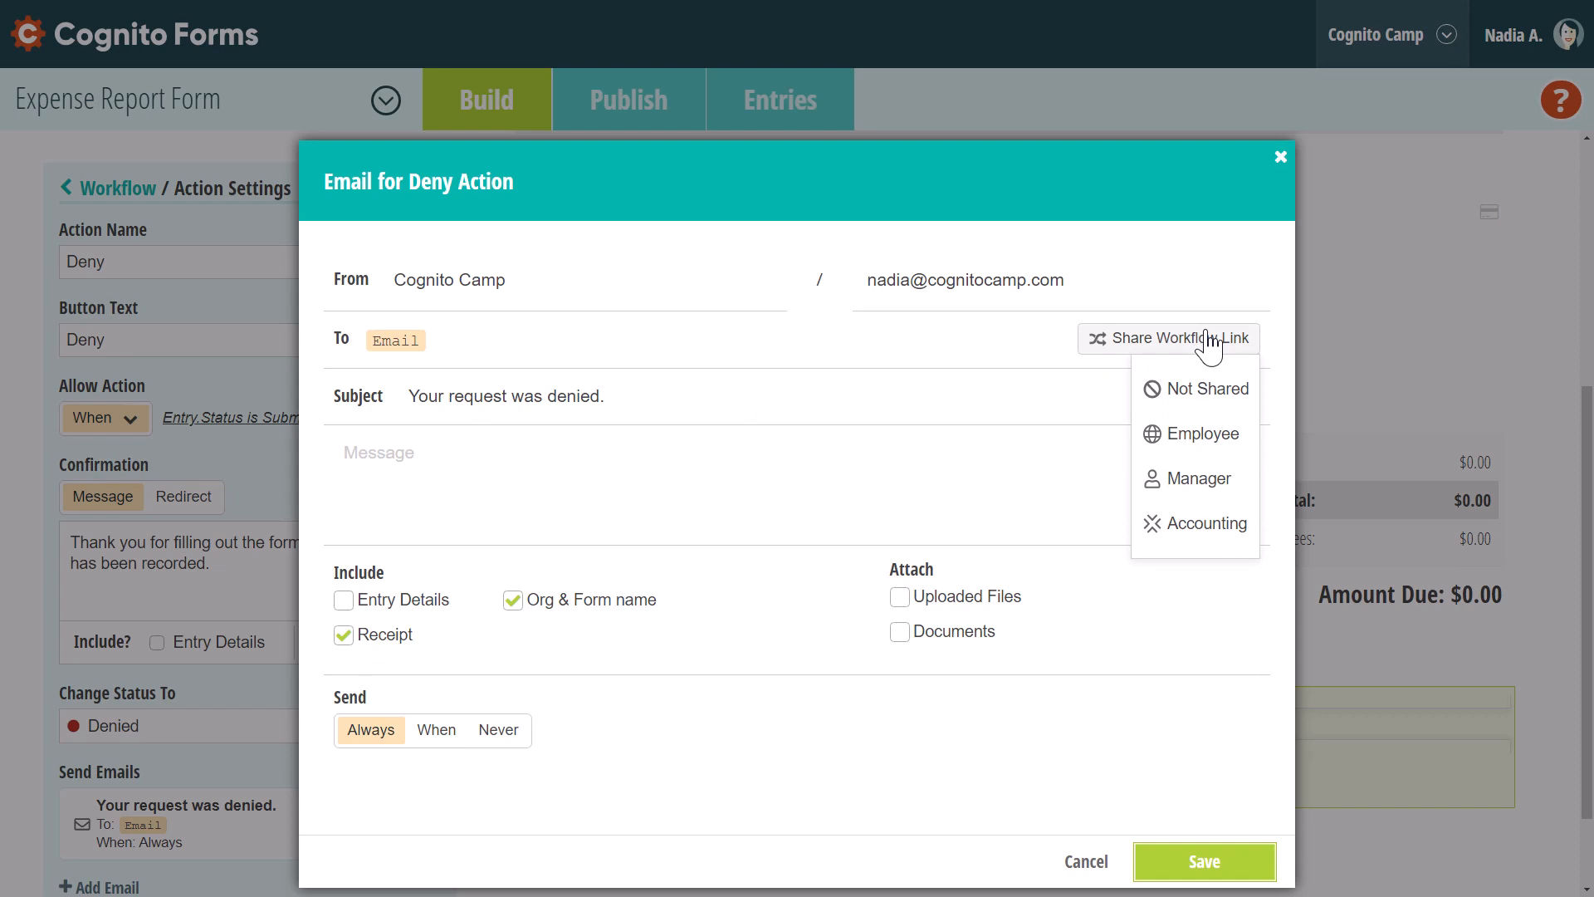
left_click(1204, 434)
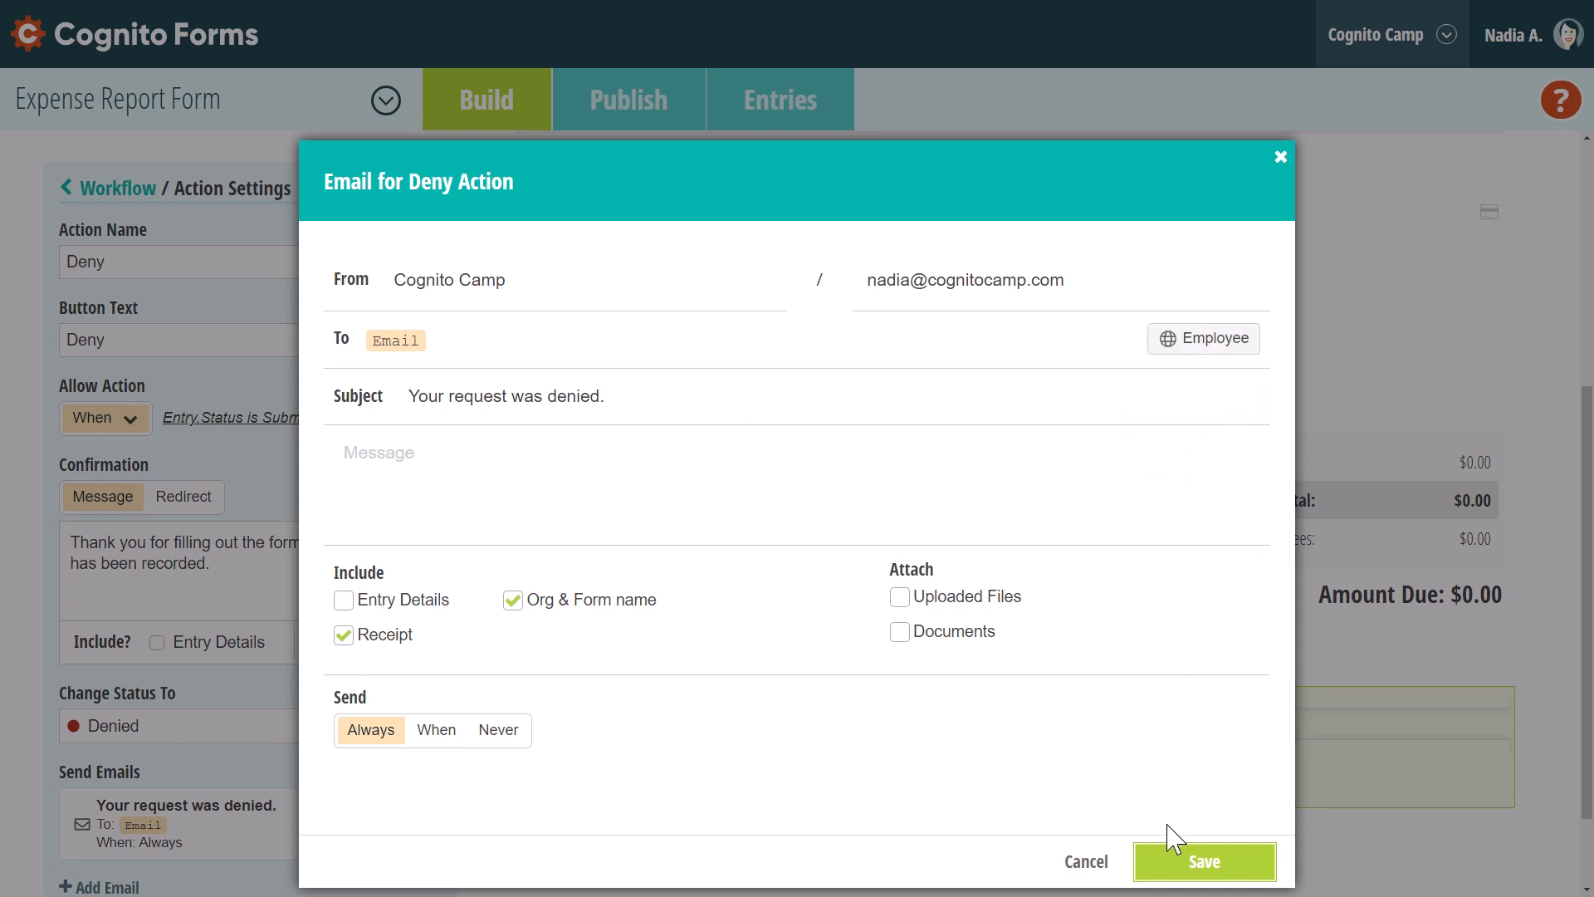
left_click(1174, 861)
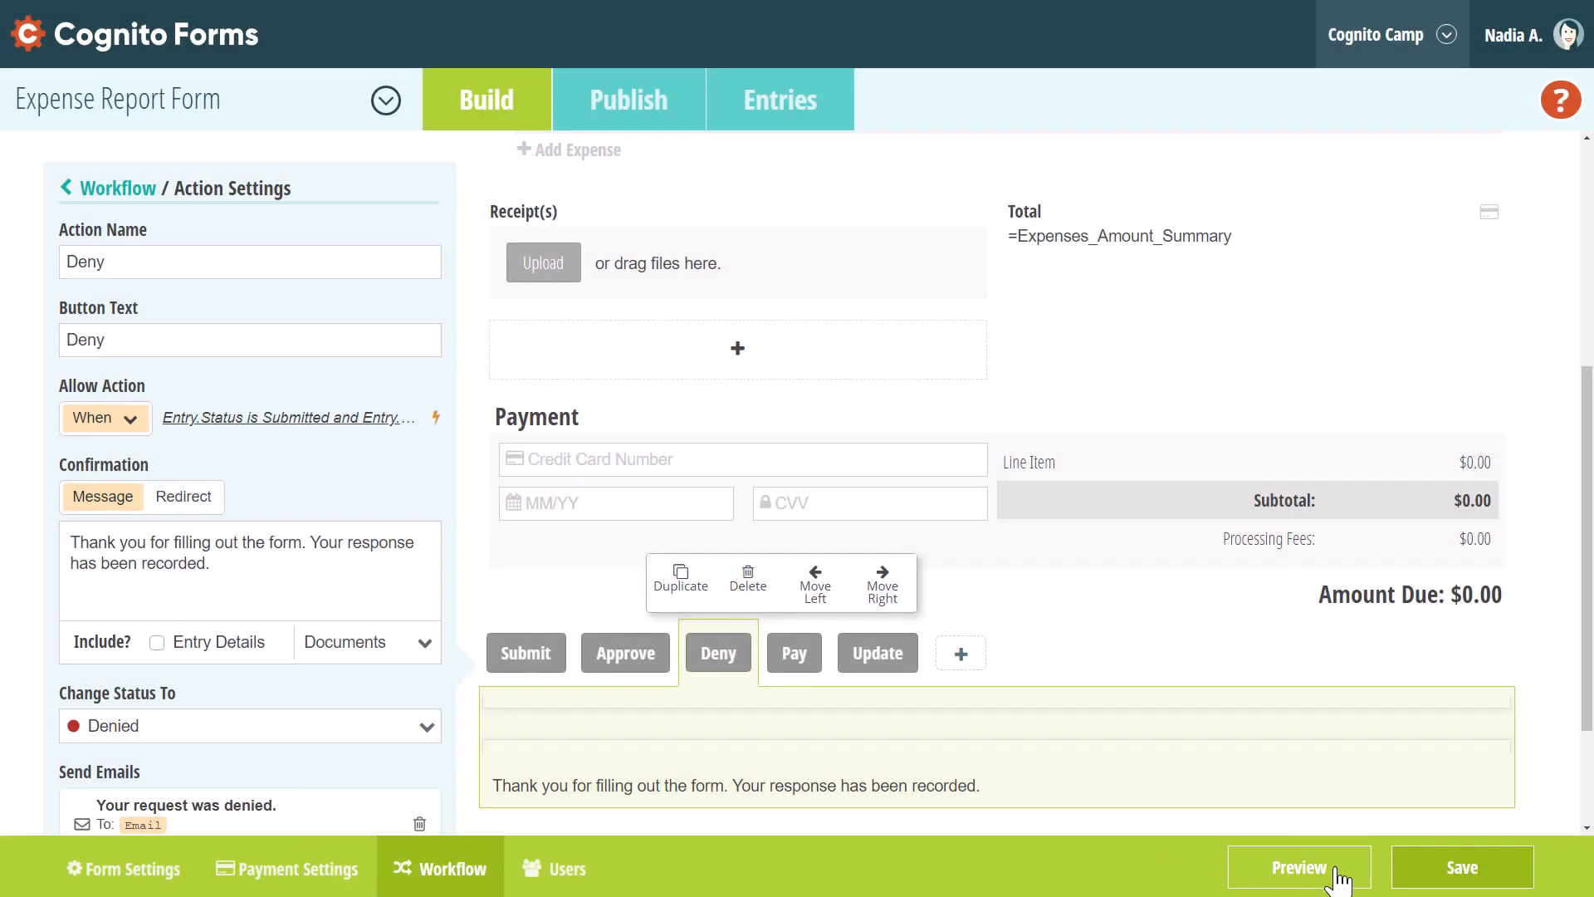
left_click(1414, 872)
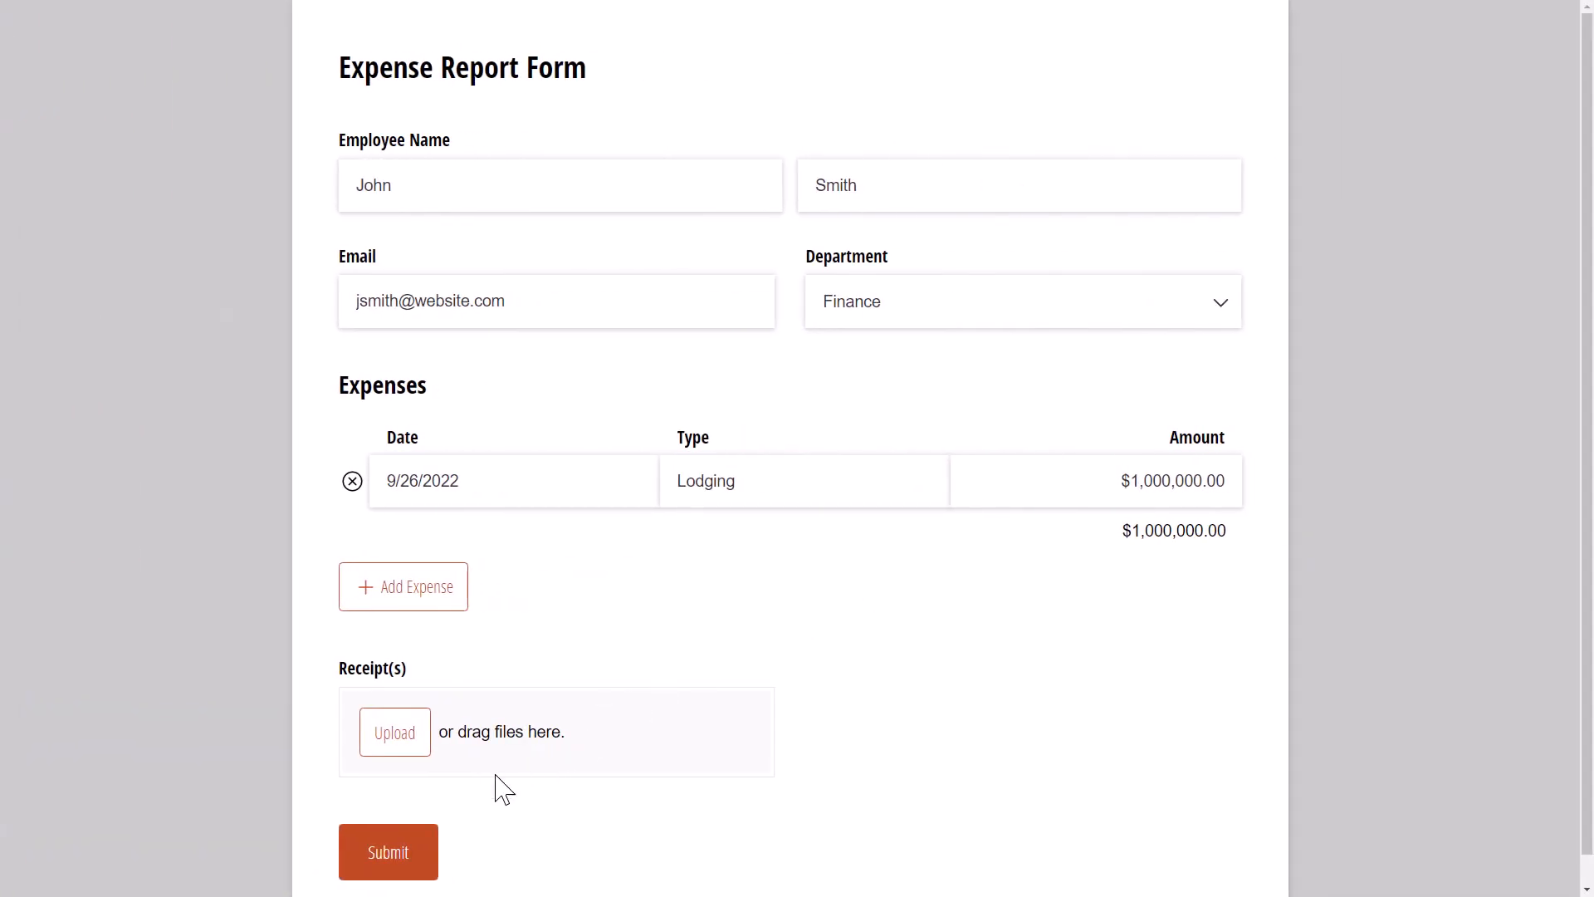
Submit the sample expense report and open it from the Outlook notification email
left_click(402, 853)
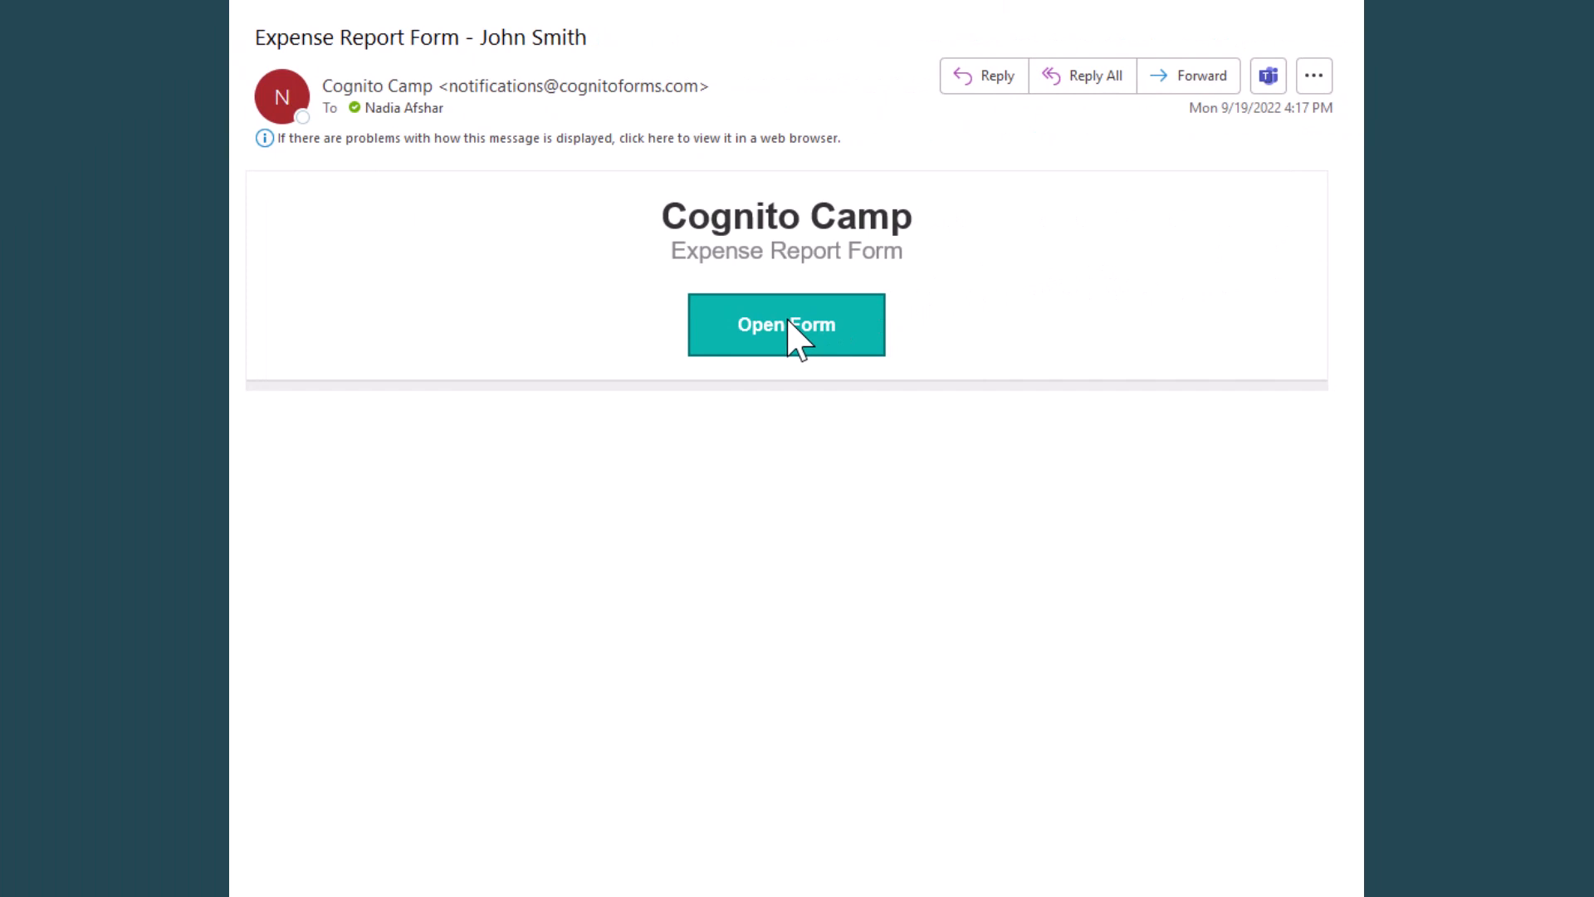
left_click(789, 324)
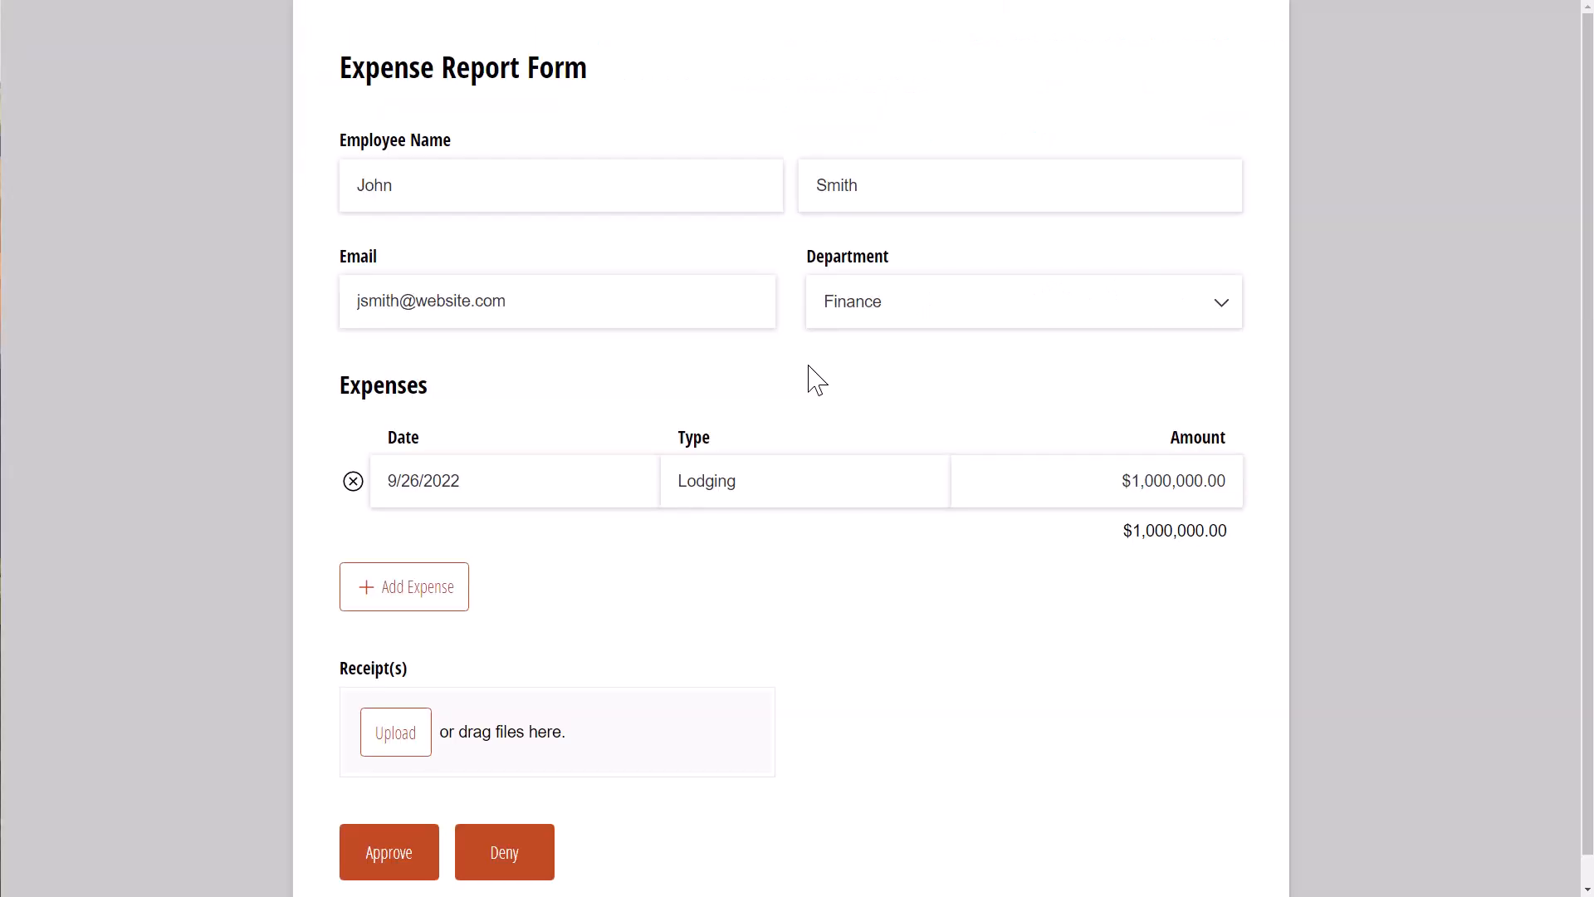